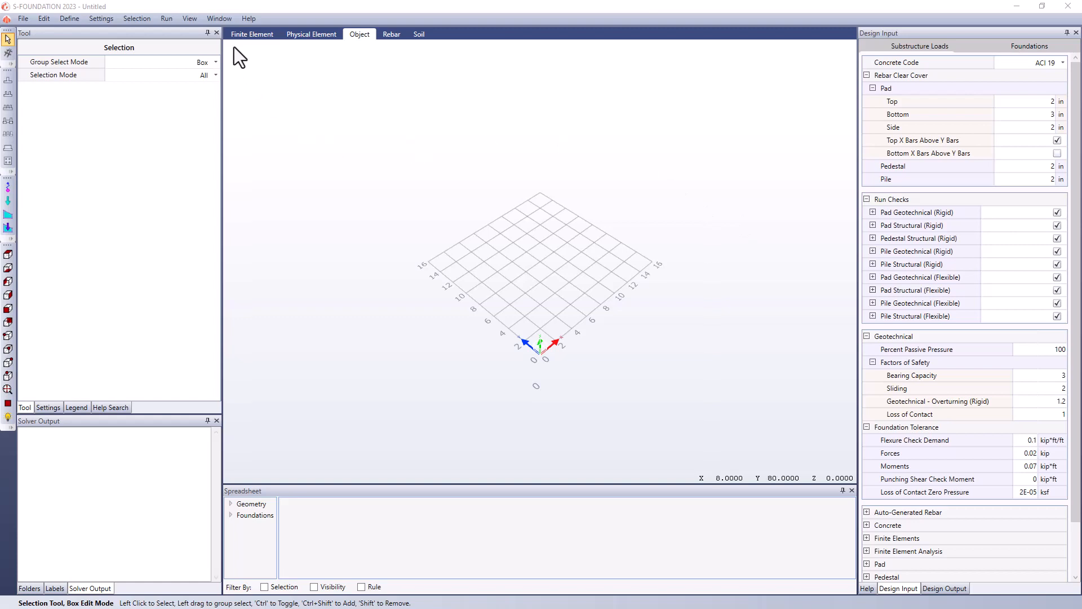
Step: Display the Command History window alongside the solver output
{"action": "left_click", "coordinate": [218, 18]}
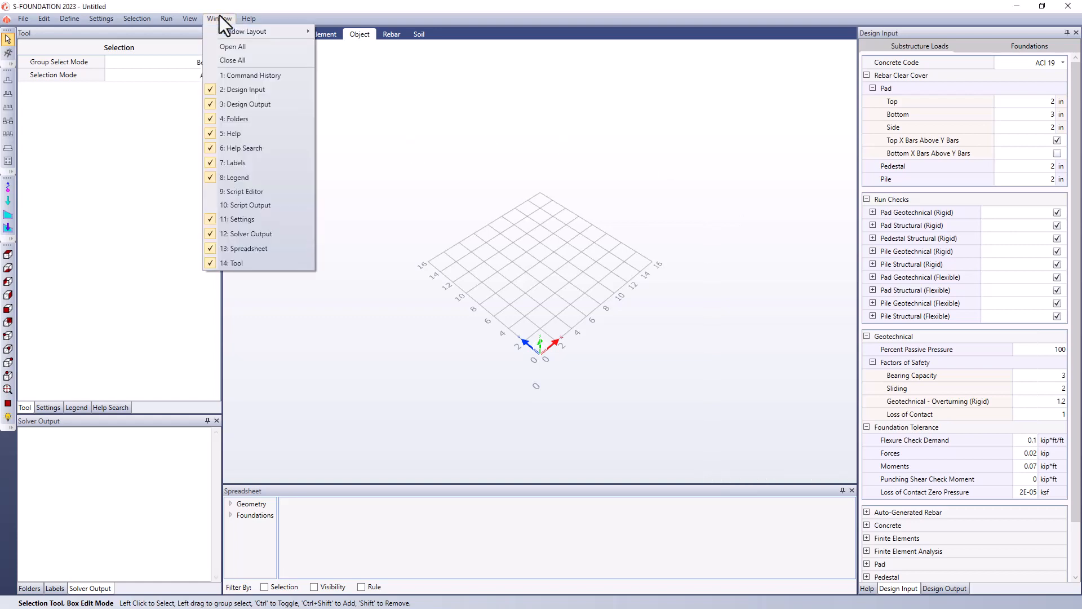
{"action": "left_click", "coordinate": [235, 79]}
{"action": "left_click", "coordinate": [149, 506]}
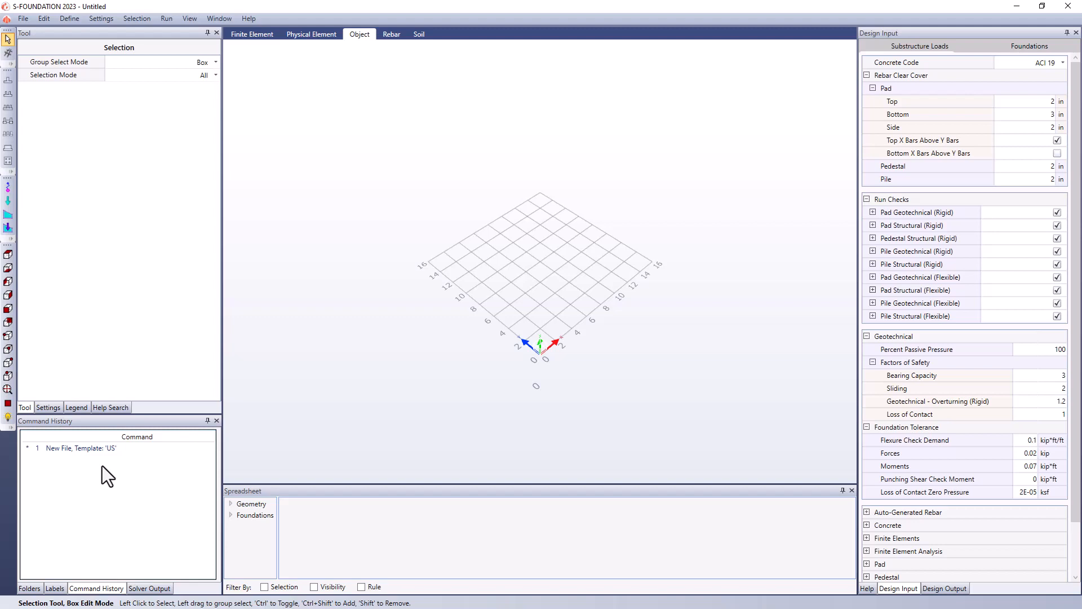
Step: Place an isolated footing with a 160 x 100 x 20 in pad and a 28 x 20 x 40 in pedestal at X 0, Y 8
{"action": "left_click", "coordinate": [13, 79]}
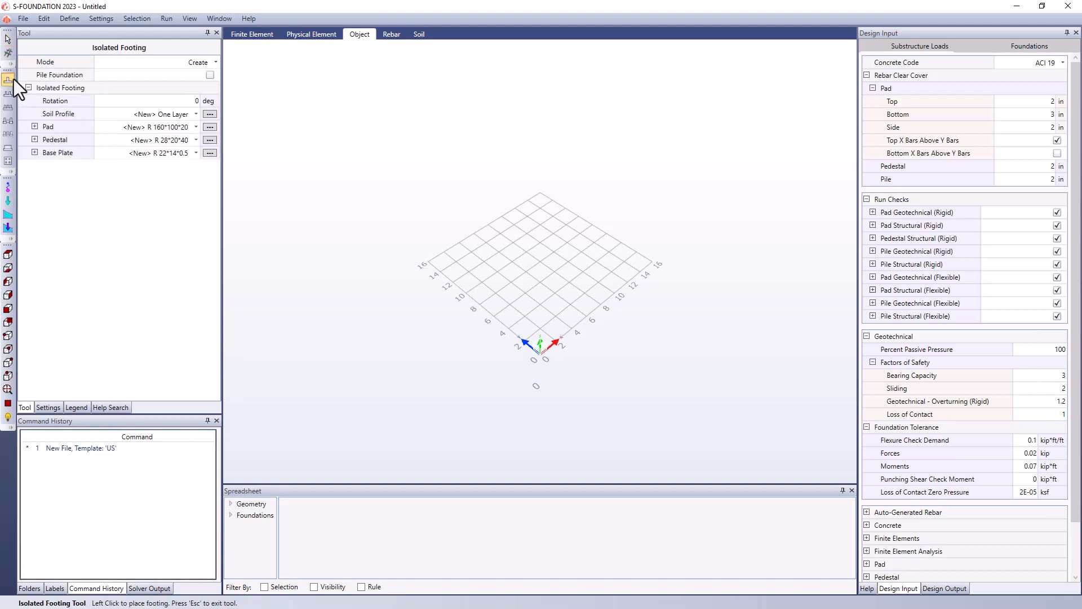
{"action": "left_click", "coordinate": [35, 126]}
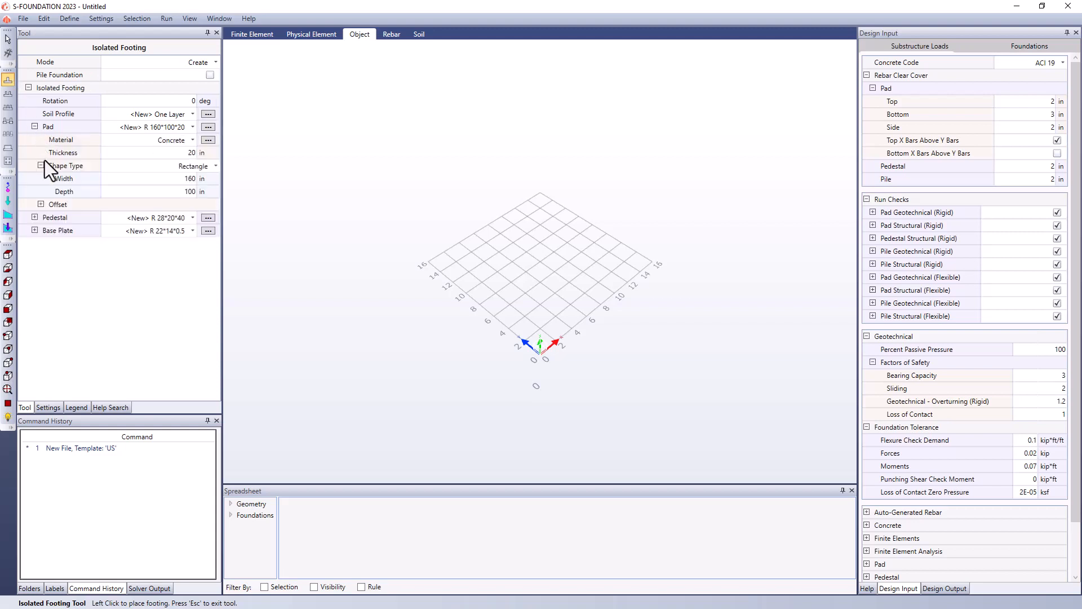
{"action": "left_click", "coordinate": [39, 215]}
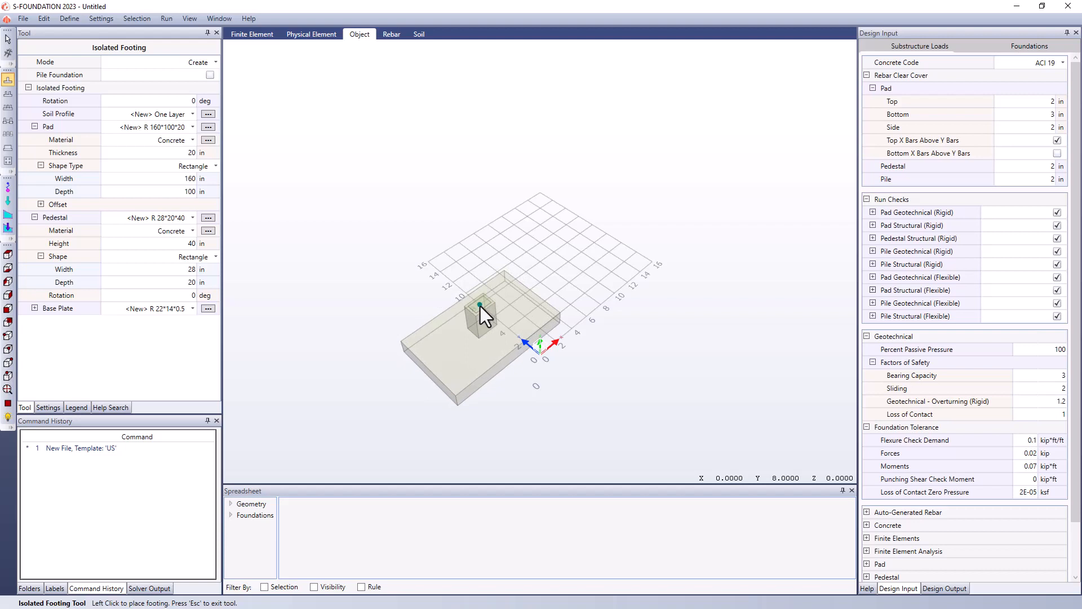
{"action": "left_click", "coordinate": [537, 285]}
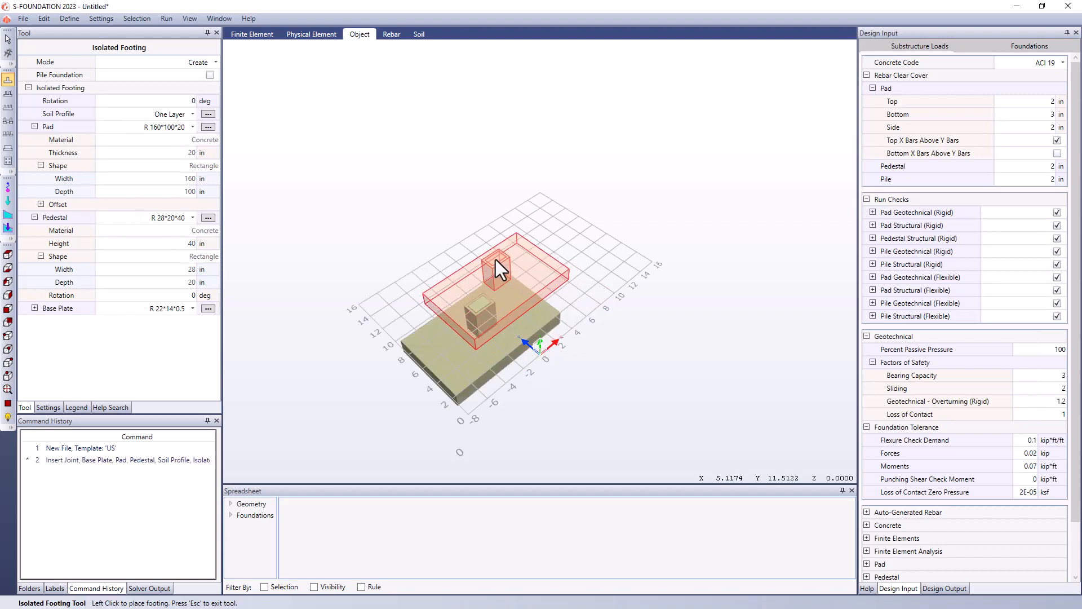
{"action": "left_click", "coordinate": [7, 40]}
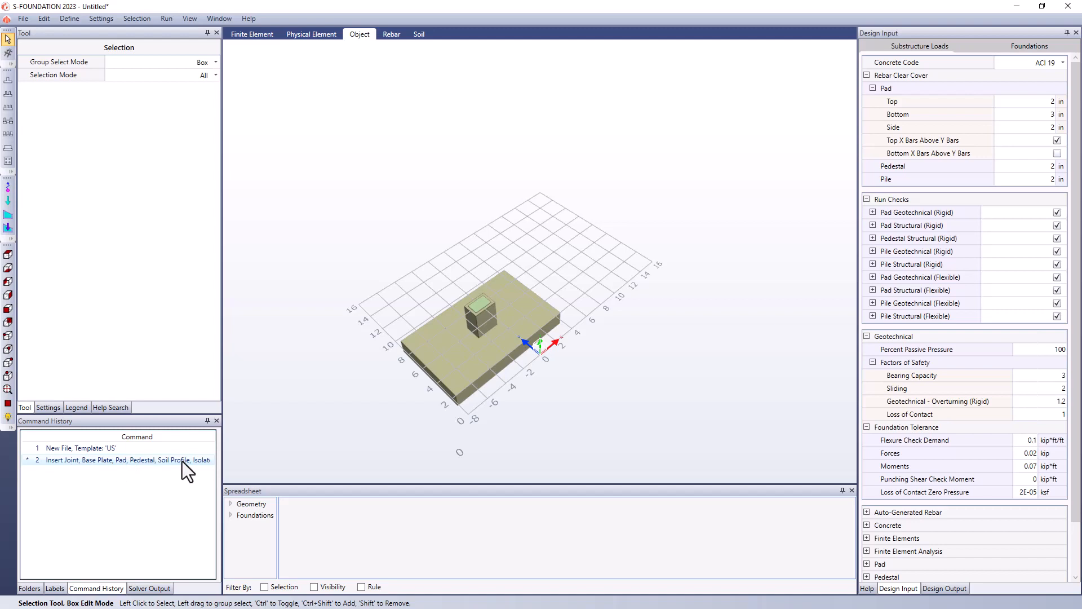
Step: Widen the command history and examine the joint and pad details of the footing insertion command
{"action": "left_click_drag", "start_coordinate": [221, 461], "coordinate": [258, 463]}
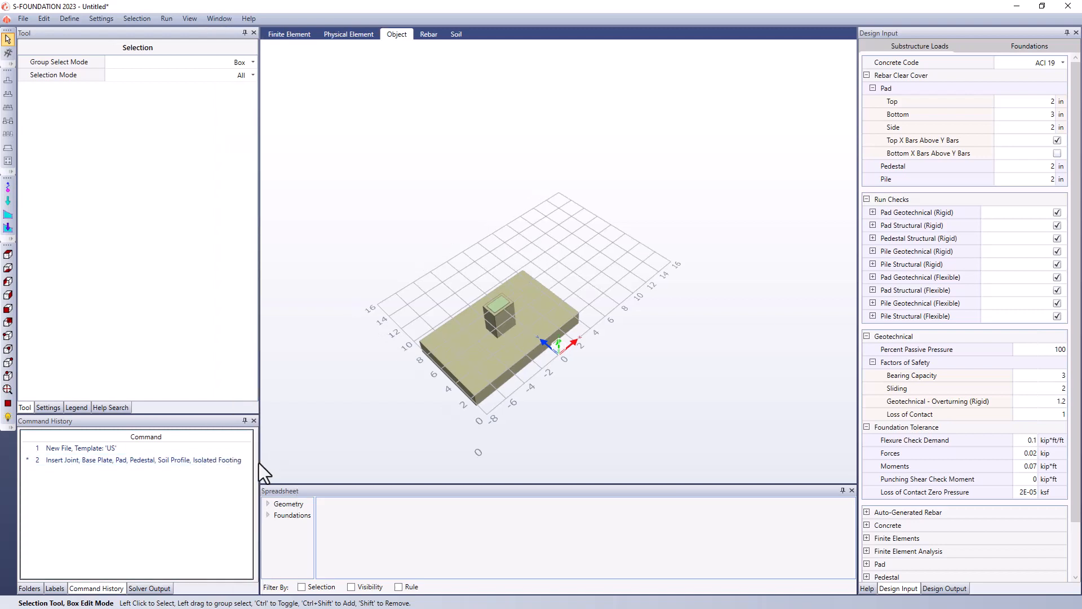
{"action": "right_click", "coordinate": [46, 464]}
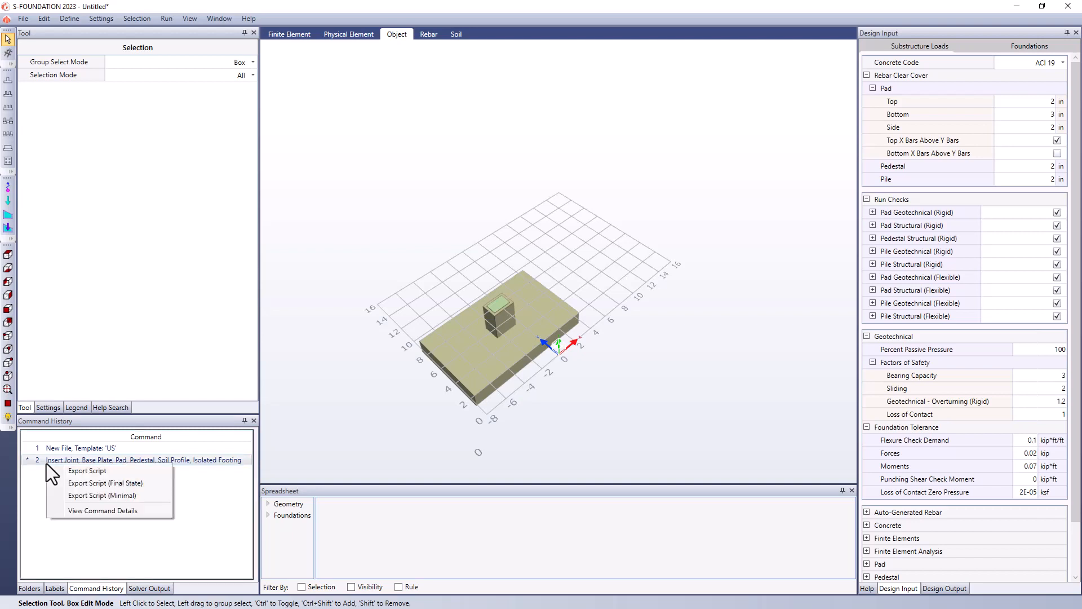
{"action": "left_click", "coordinate": [96, 513]}
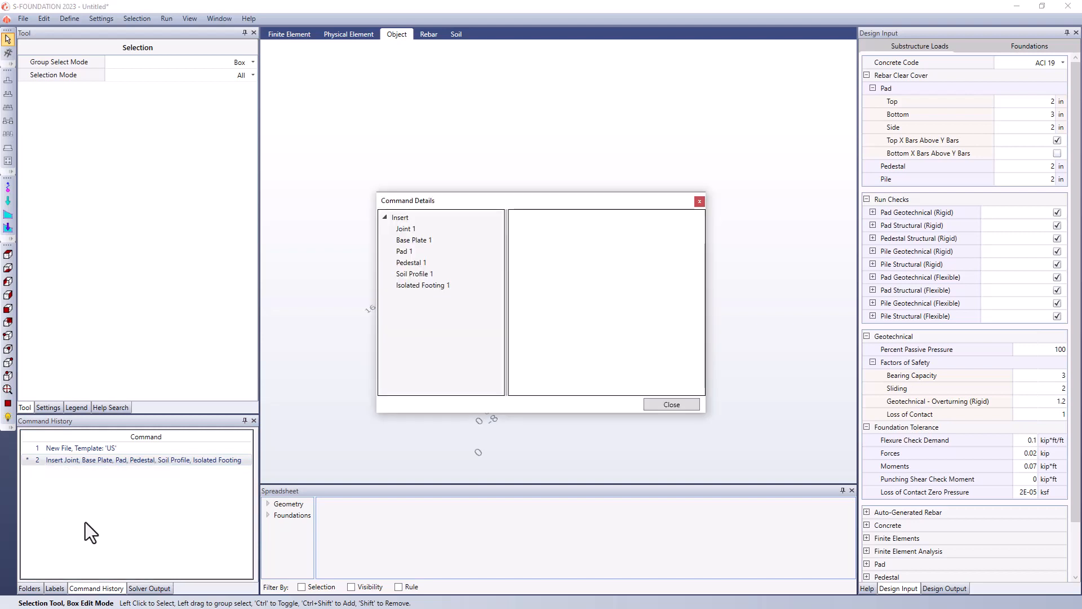
{"action": "left_click", "coordinate": [405, 229]}
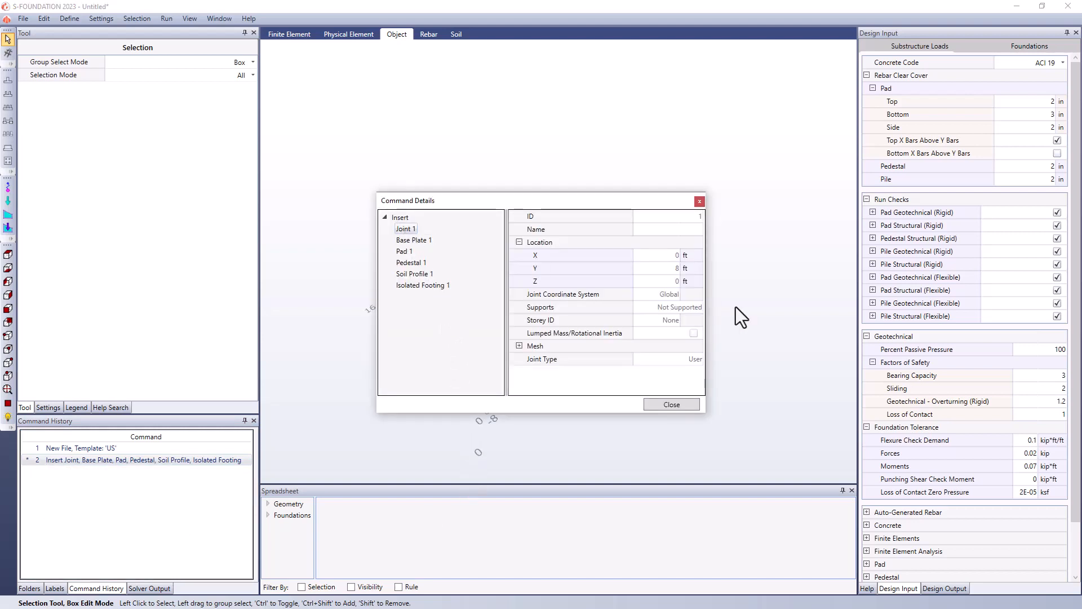
{"action": "left_click", "coordinate": [404, 253]}
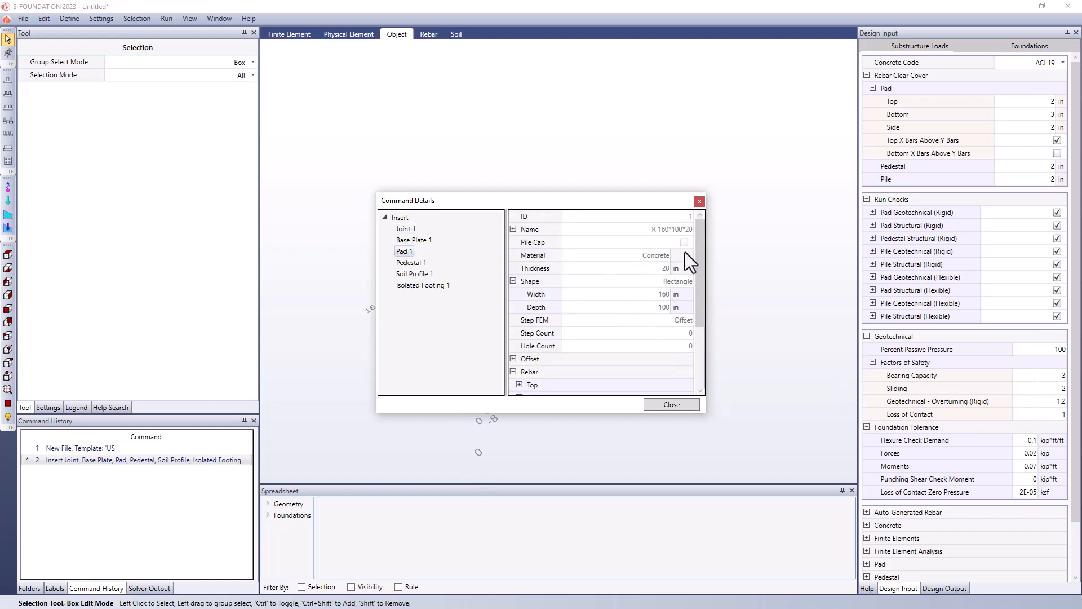
{"action": "left_click", "coordinate": [698, 201]}
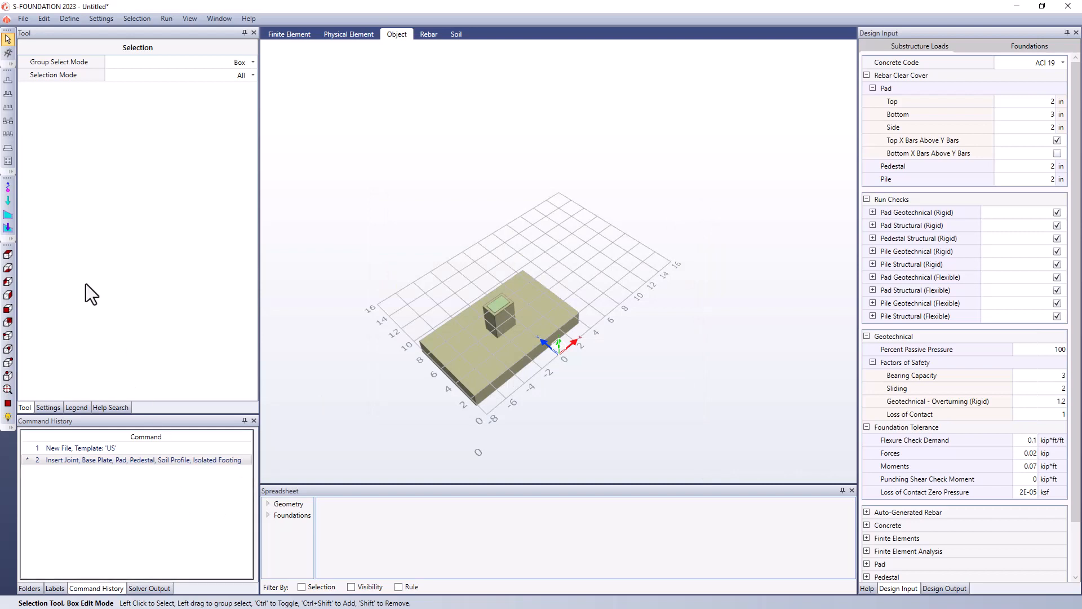
Step: Define a new design load case named TEST for the reaction loads
{"action": "left_click", "coordinate": [8, 202]}
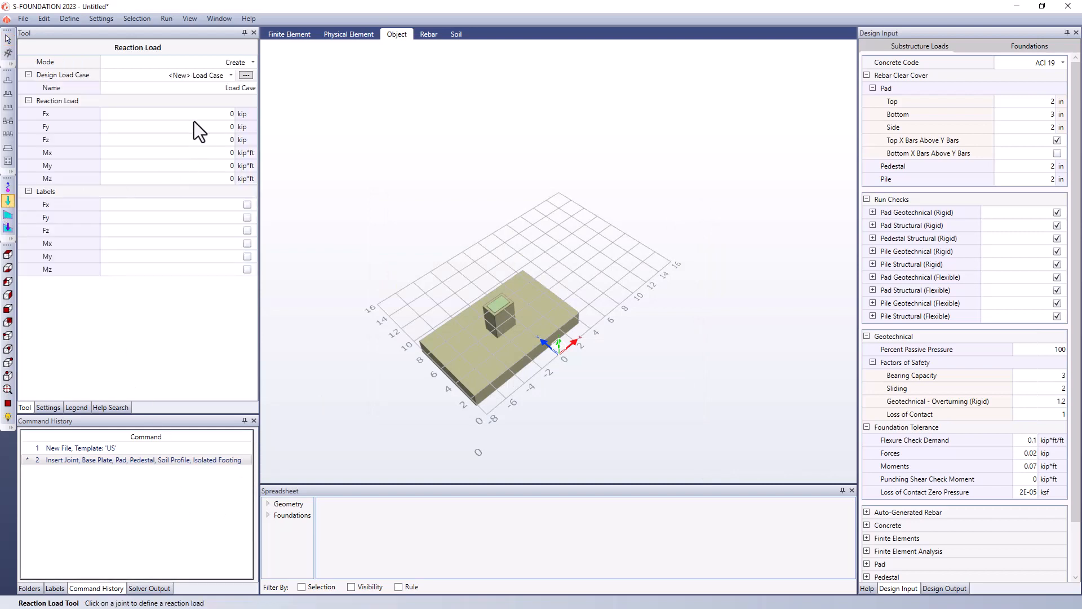
{"action": "left_click", "coordinate": [248, 75]}
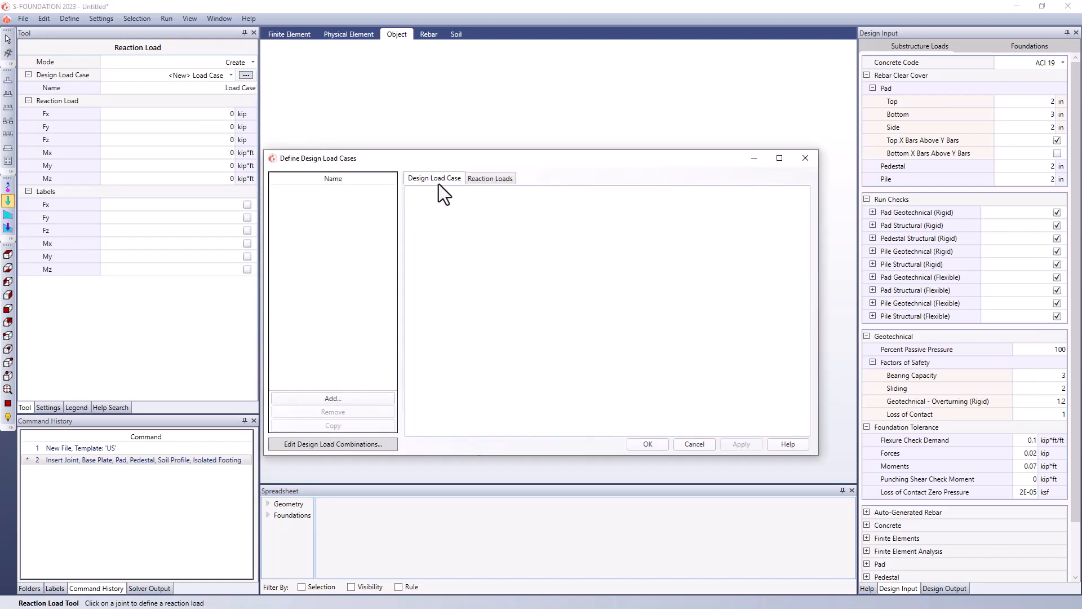
{"action": "left_click", "coordinate": [357, 397]}
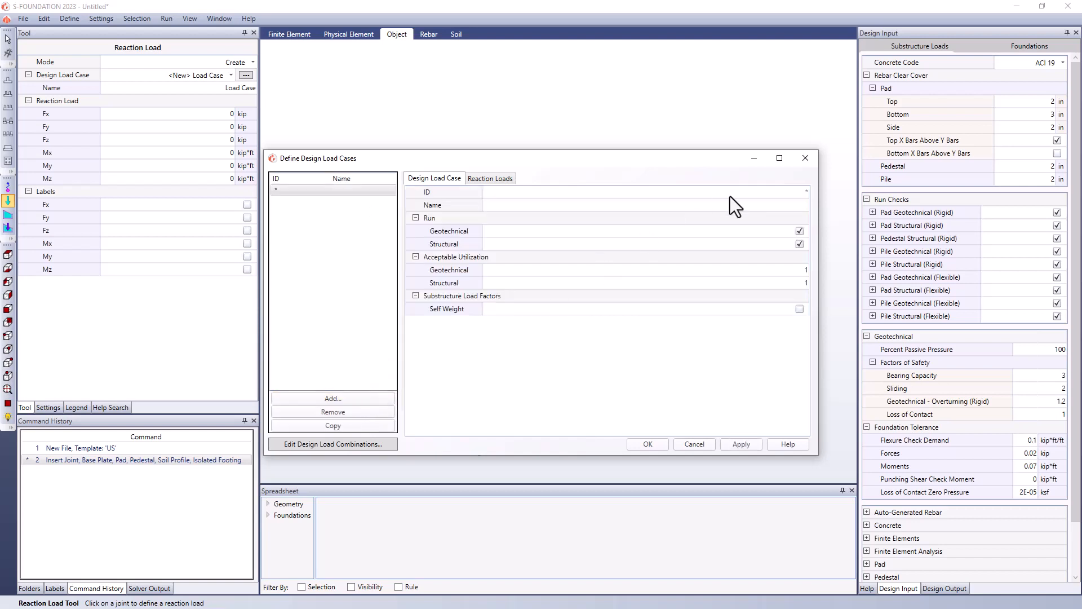
{"action": "type", "text": "TEST"}
{"action": "left_click", "coordinate": [657, 443]}
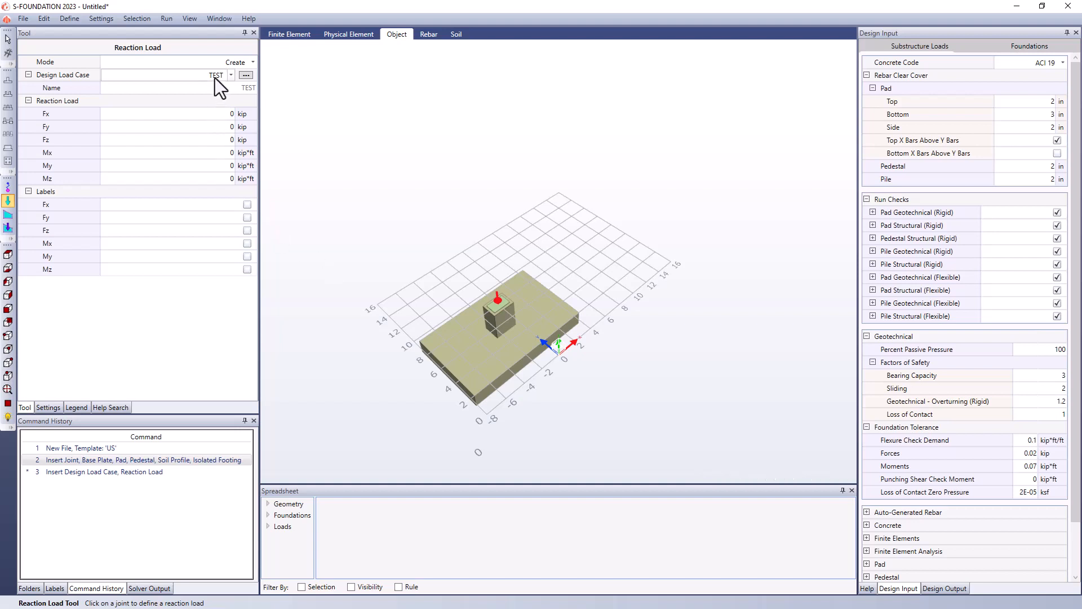
Step: Apply a reaction load with Fz of -300 kip to the footing's pedestal joint under load case TEST
{"action": "left_click", "coordinate": [201, 144]}
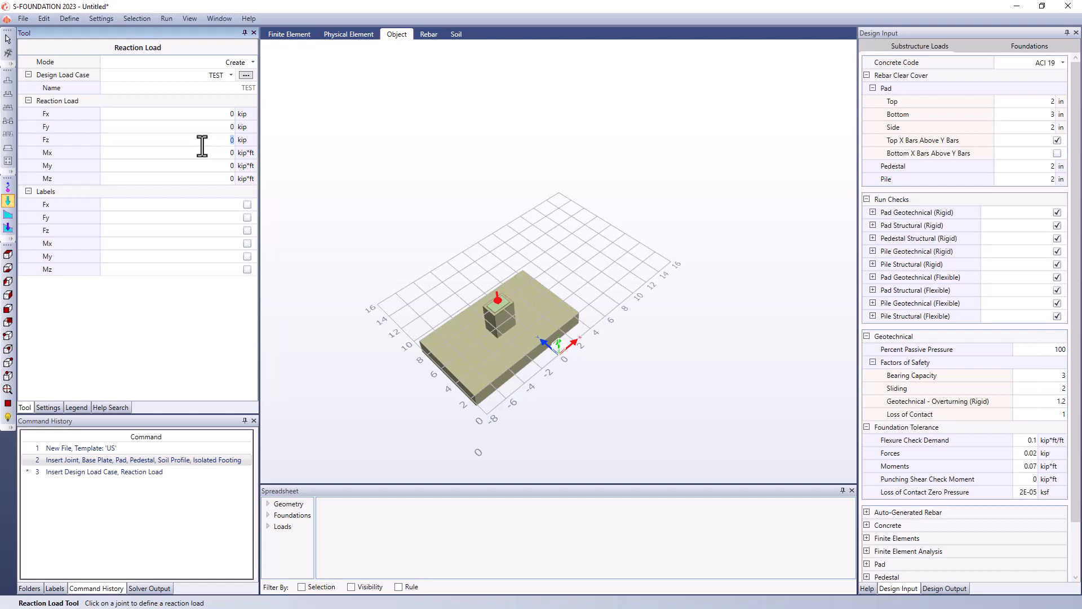
{"action": "type", "text": "-300"}
{"action": "left_click", "coordinate": [497, 303]}
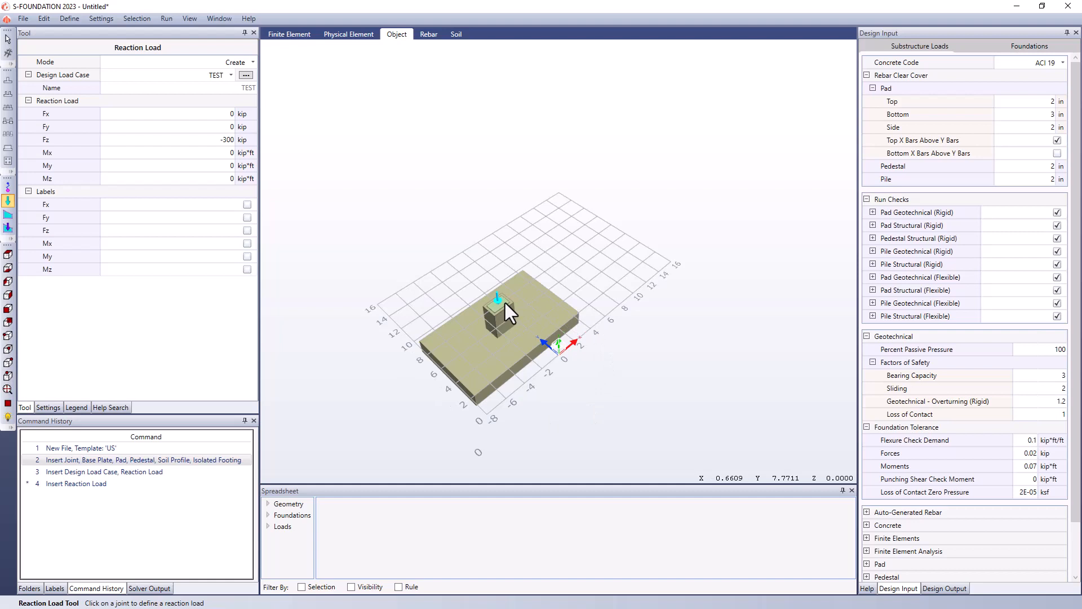
{"action": "left_click", "coordinate": [246, 231]}
{"action": "left_click", "coordinate": [247, 231]}
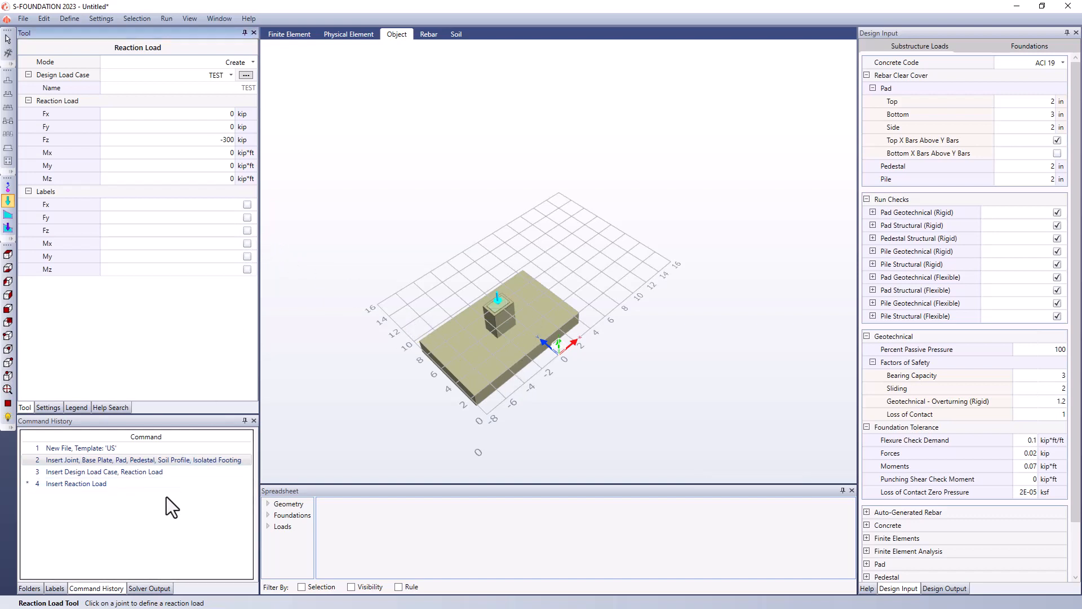
Step: Examine the reaction load details recorded in the last Insert Reaction Load command
{"action": "left_click", "coordinate": [107, 472]}
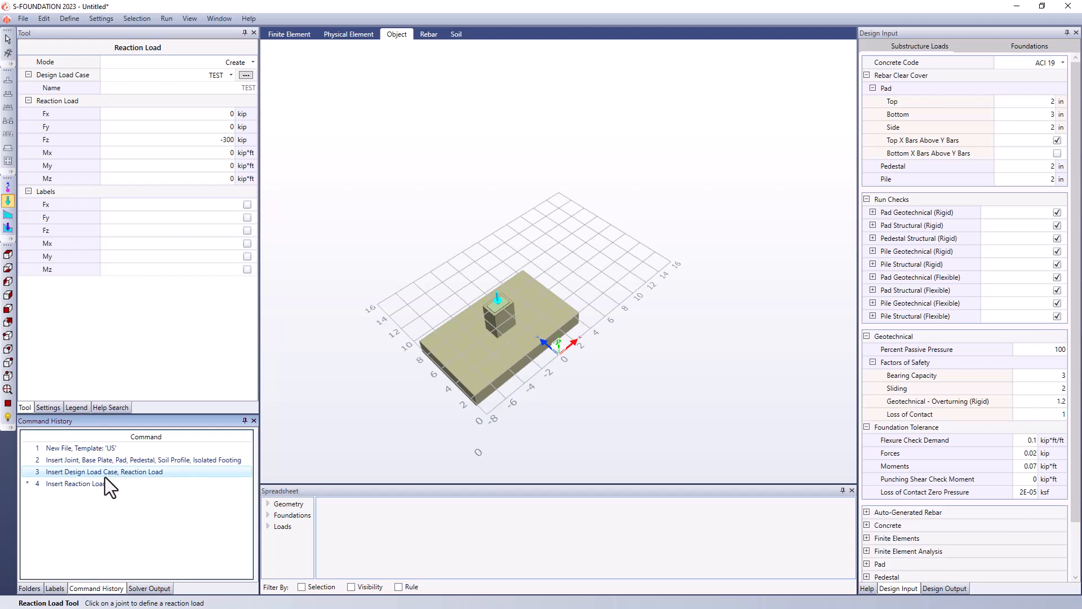
{"action": "left_click", "coordinate": [103, 477]}
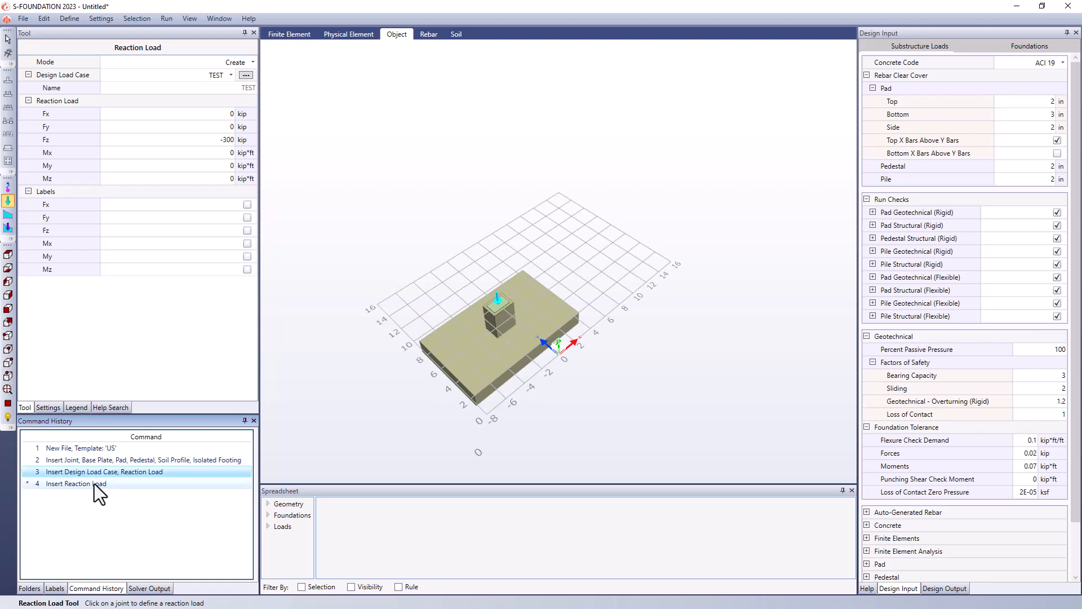
{"action": "left_click", "coordinate": [93, 485]}
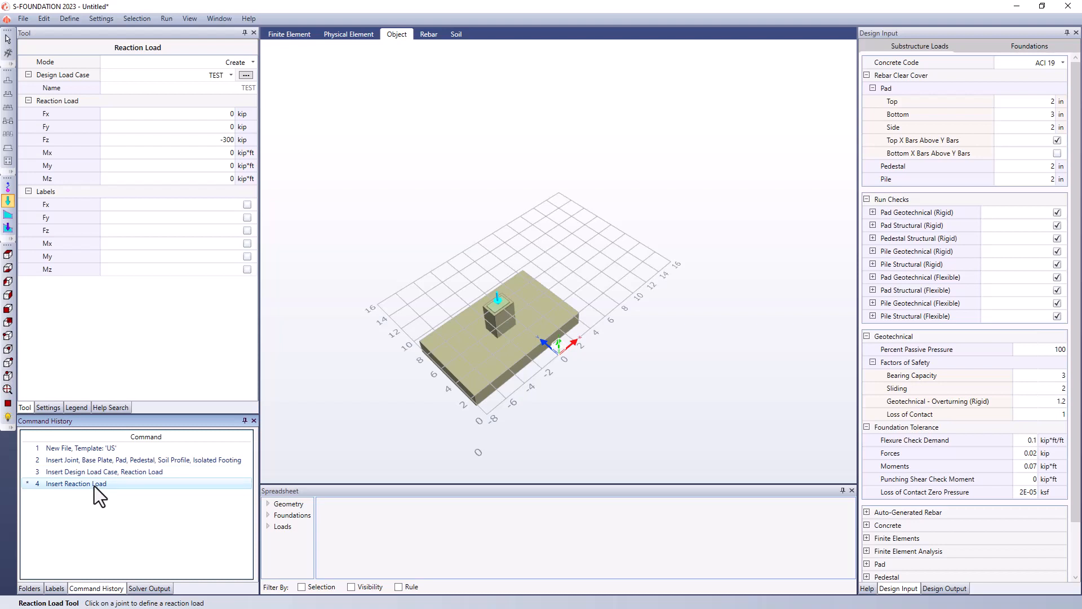
{"action": "right_click", "coordinate": [94, 486]}
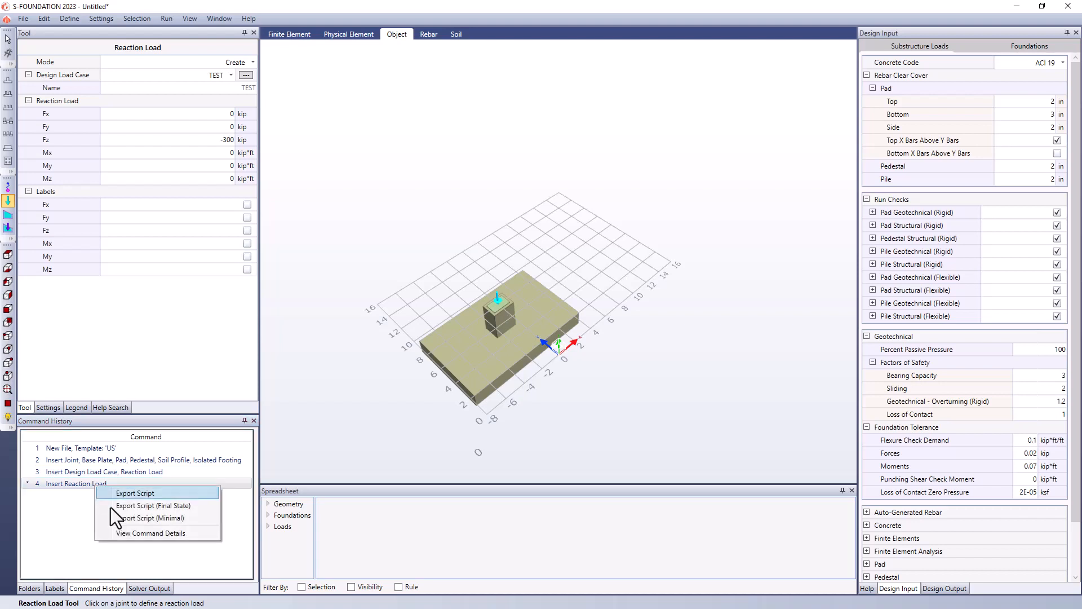
{"action": "left_click", "coordinate": [148, 533]}
{"action": "left_click", "coordinate": [416, 229]}
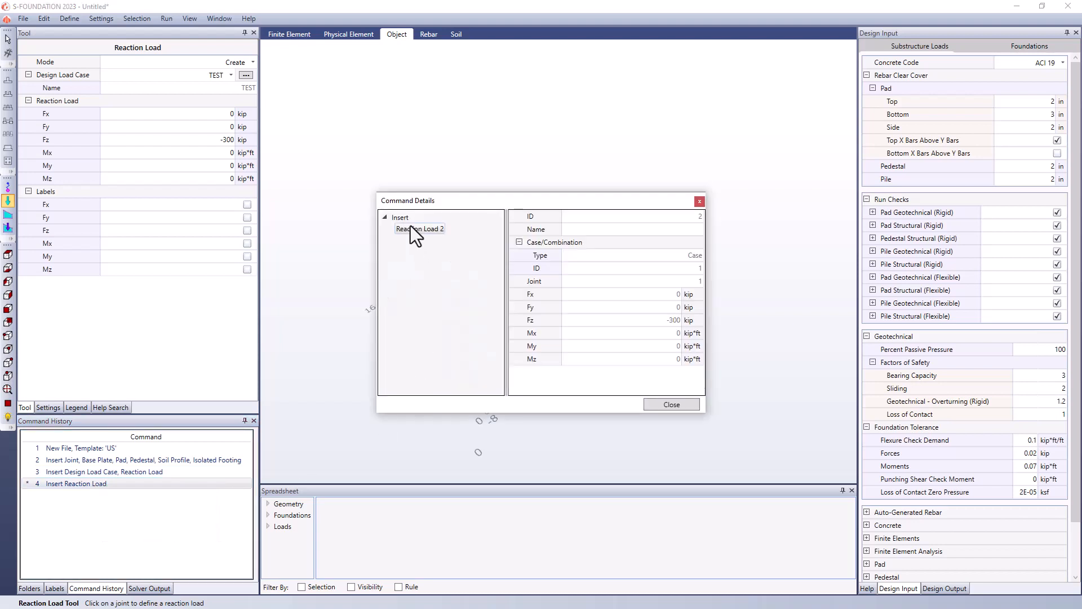
{"action": "left_click", "coordinate": [699, 202]}
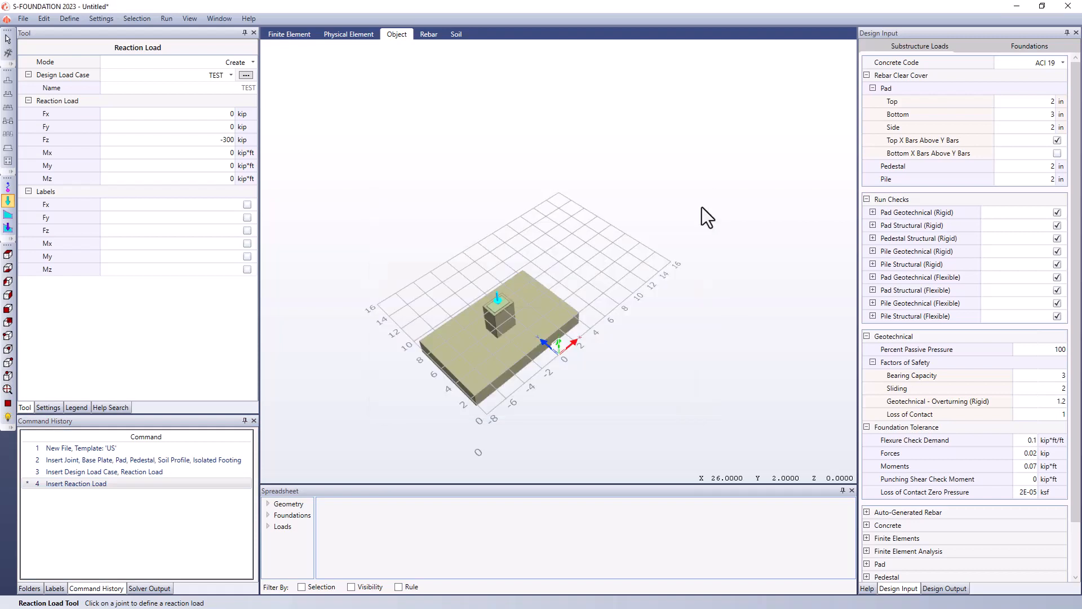
Step: Set the isolated footing pad's depth to 140 in in its pad definition
{"action": "left_click", "coordinate": [7, 37]}
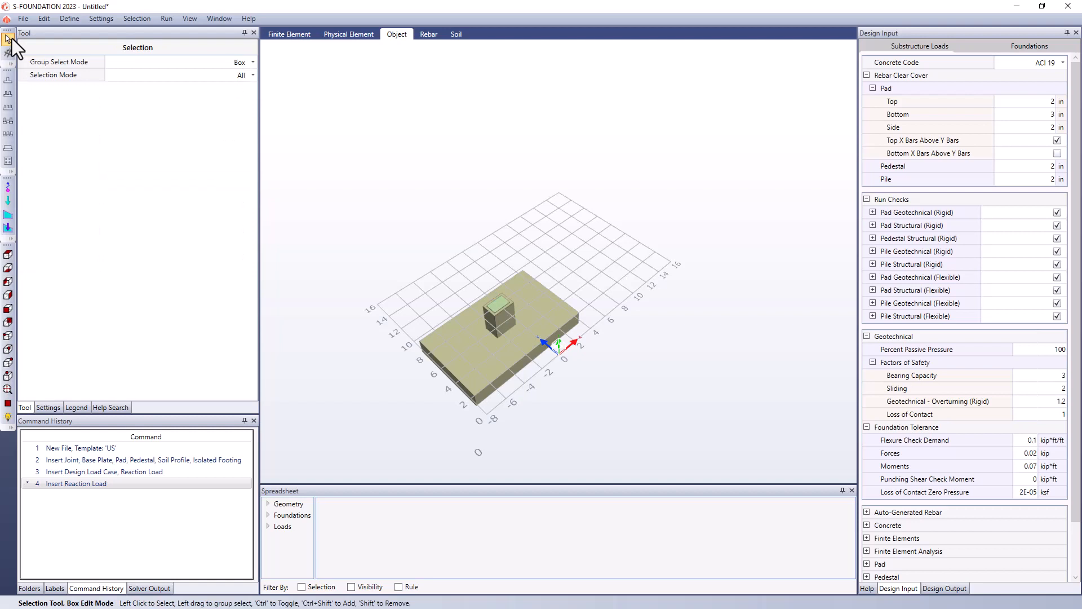
{"action": "left_click", "coordinate": [485, 343]}
{"action": "right_click", "coordinate": [482, 357]}
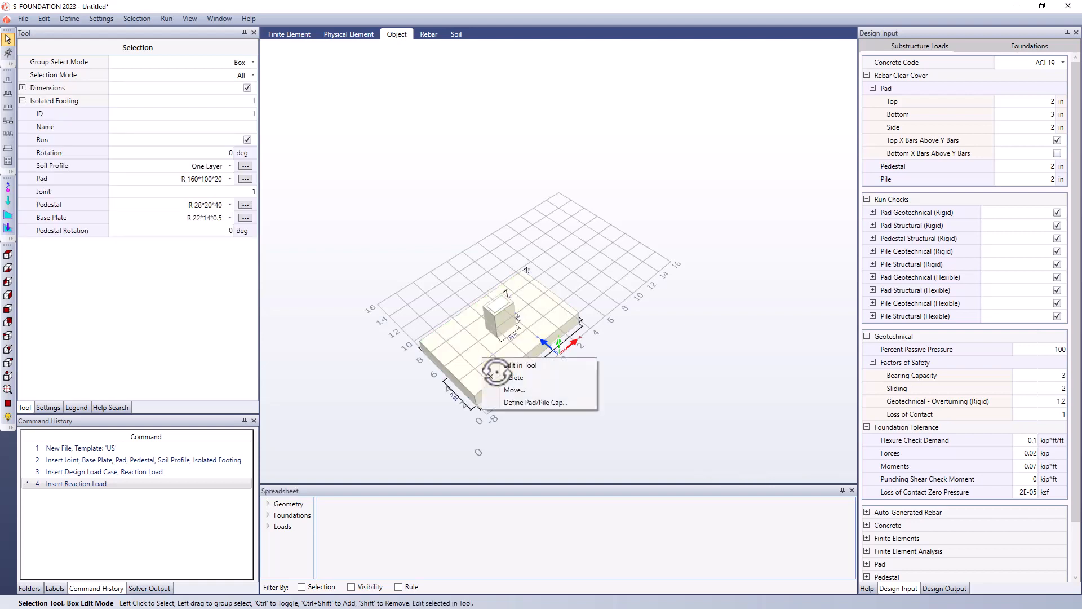
{"action": "left_click", "coordinate": [522, 402]}
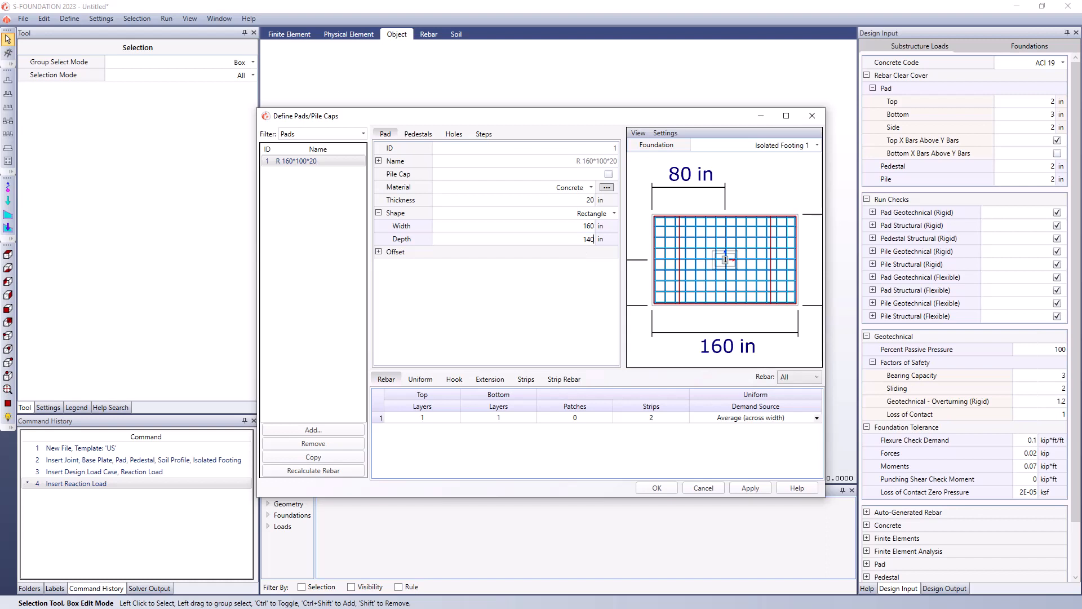
{"action": "left_click", "coordinate": [575, 230]}
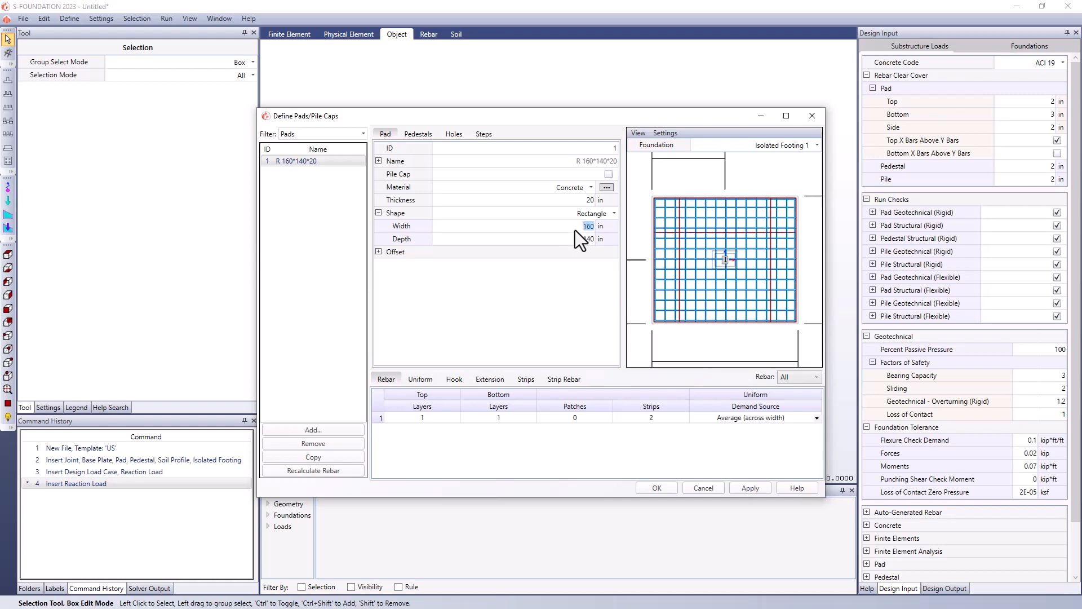
{"action": "left_click", "coordinate": [658, 489]}
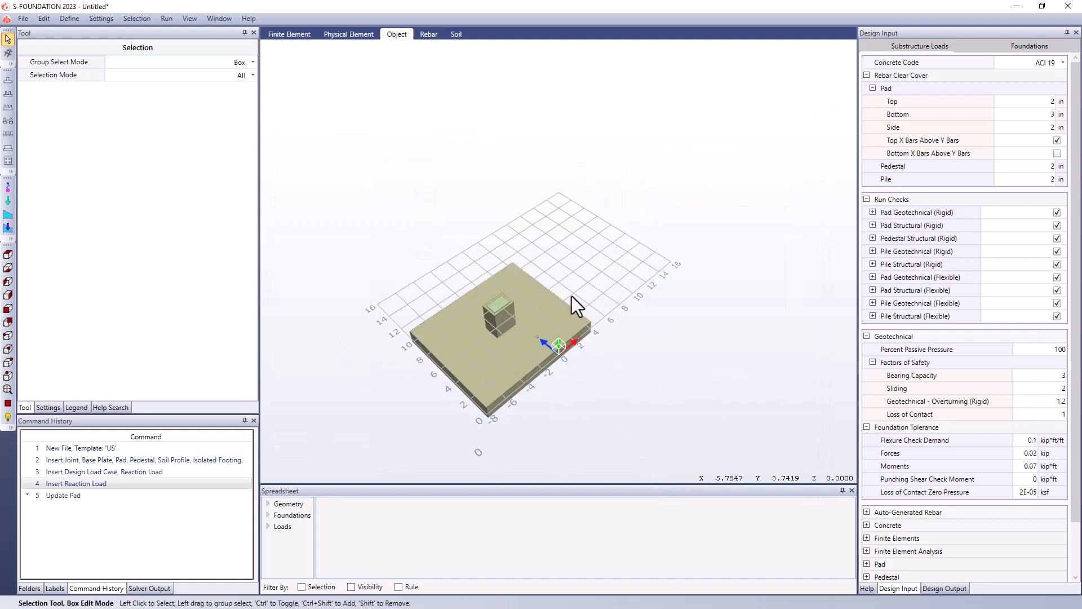
Step: Export the command history from the Update Pad entry as the script CoHis Test.py and widen the script editor
{"action": "left_click", "coordinate": [72, 496]}
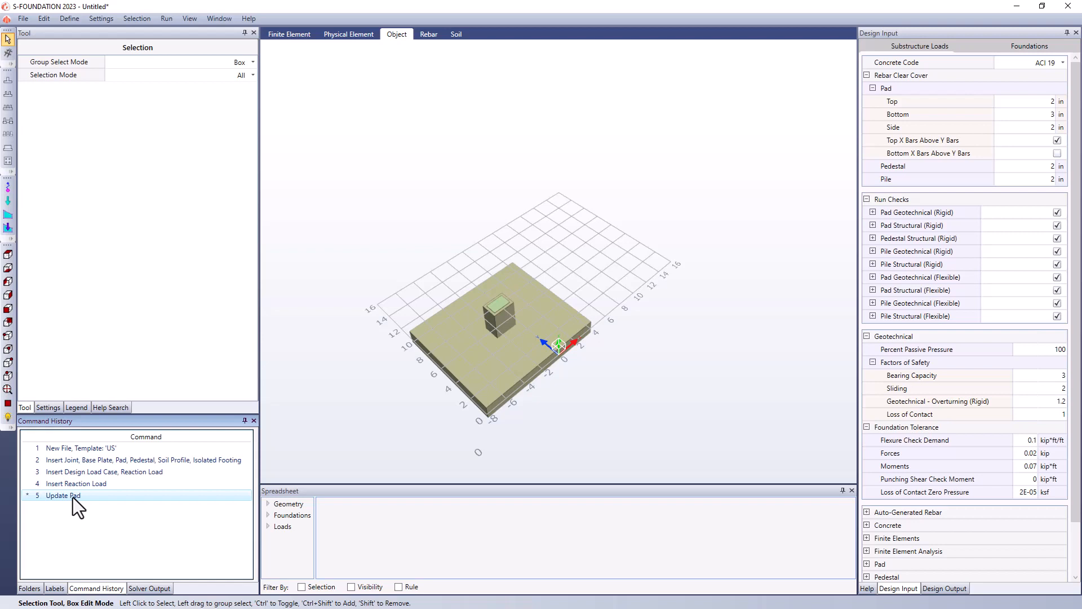
{"action": "right_click", "coordinate": [73, 497]}
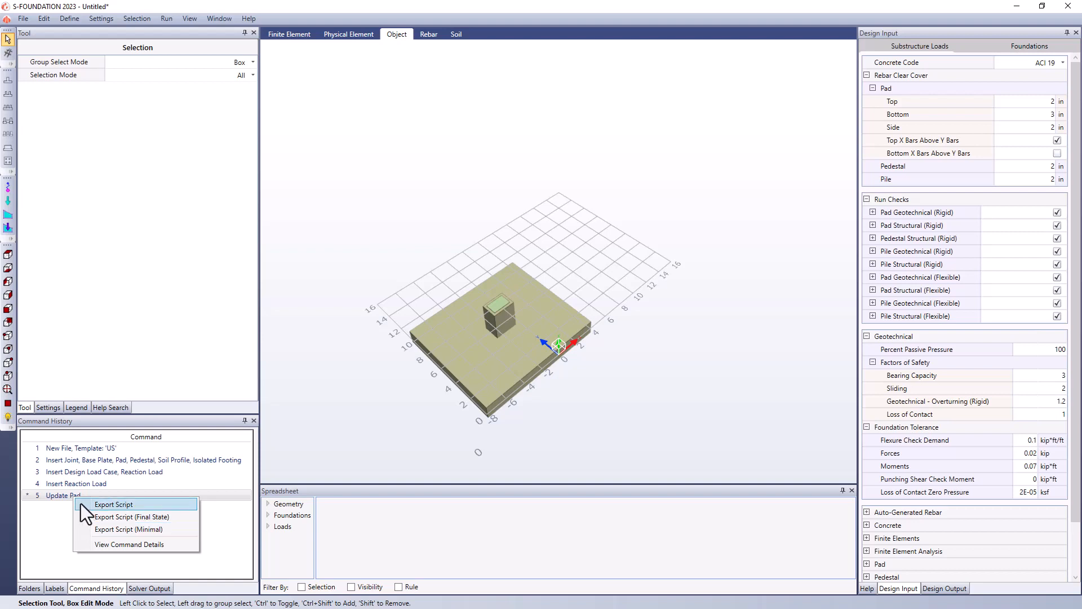
{"action": "left_click", "coordinate": [113, 504]}
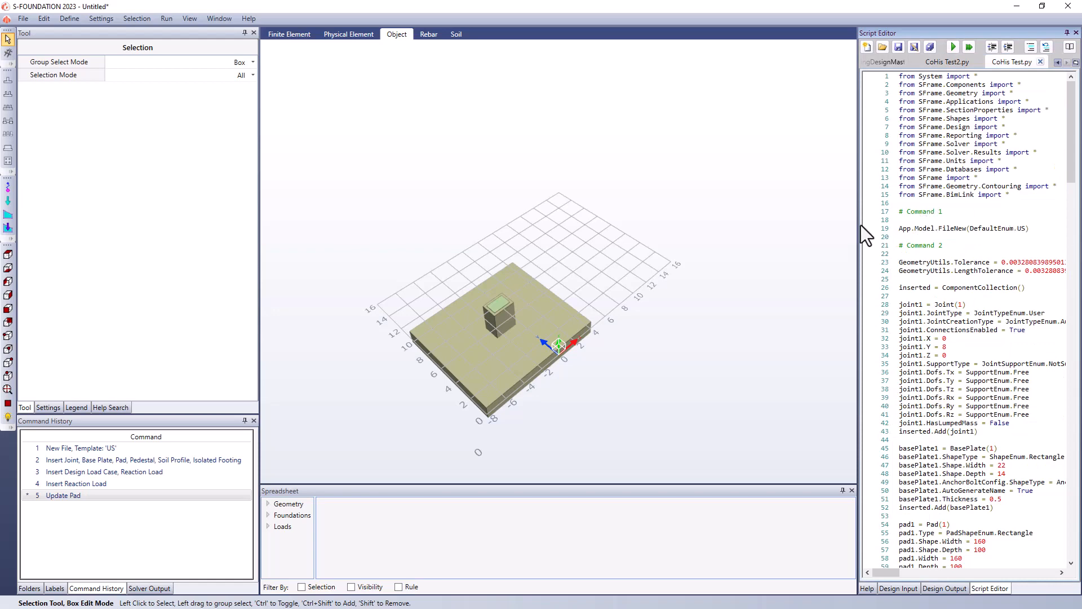
{"action": "left_click_drag", "start_coordinate": [858, 224], "coordinate": [620, 239]}
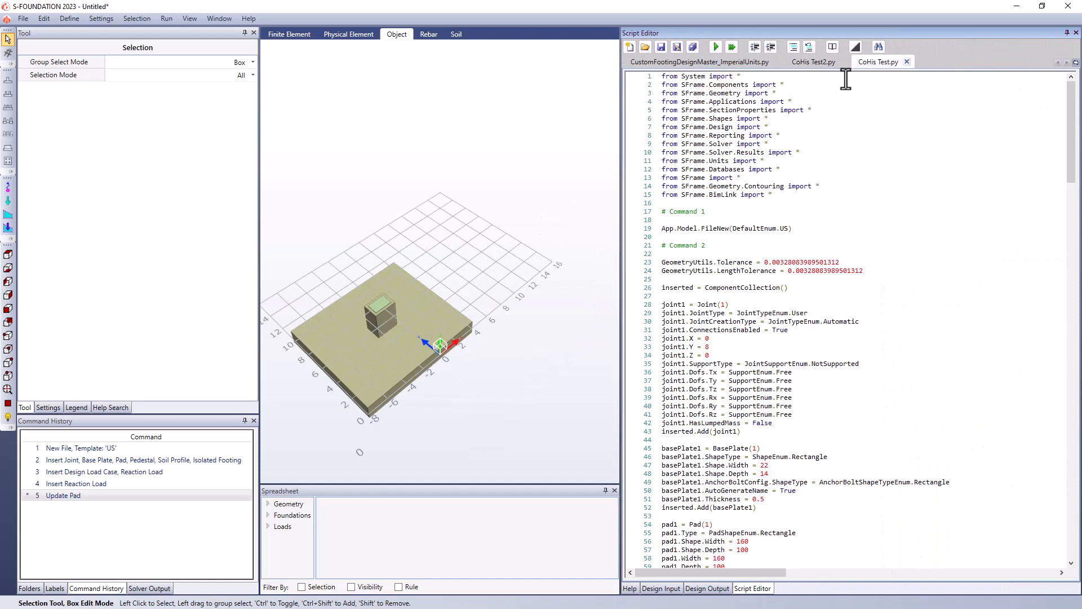
Step: Close the CoHis Test2.py script and select the New File entry in the command history
{"action": "left_click", "coordinate": [844, 62]}
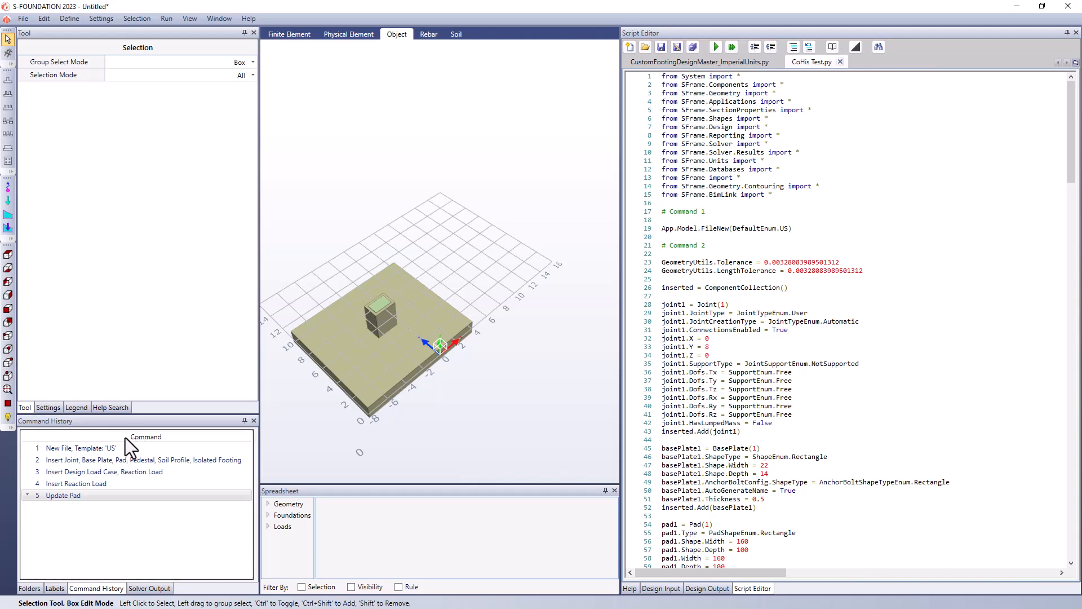
{"action": "left_click", "coordinate": [35, 449]}
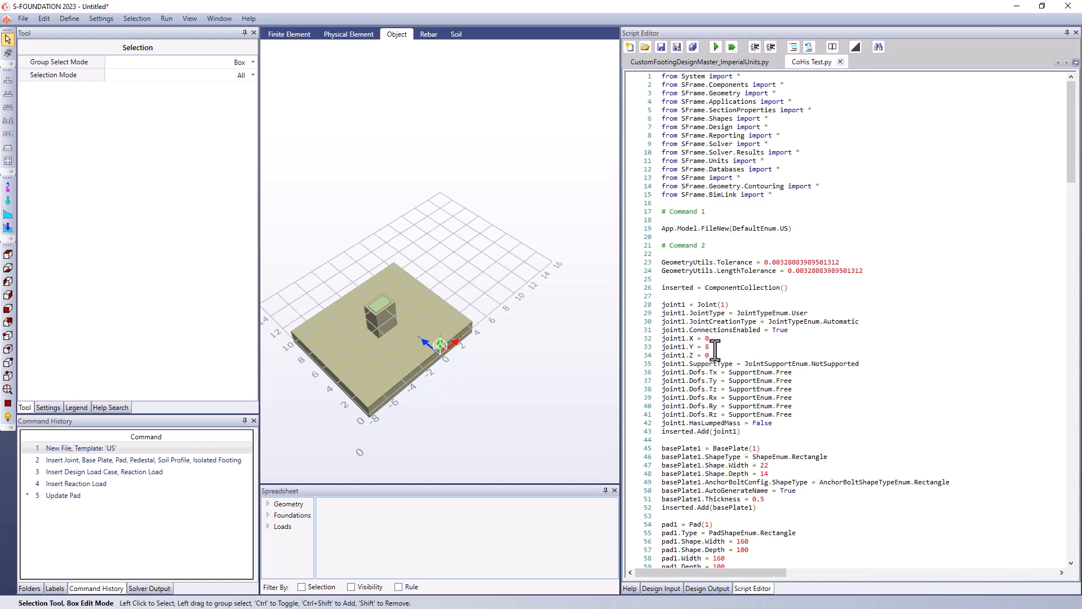
Step: Review the CoHis Test.py script from Command 1 through the pad update in Command 5
{"action": "scroll", "coordinate": [766, 388], "scroll_direction": "down", "scroll_amount": 3}
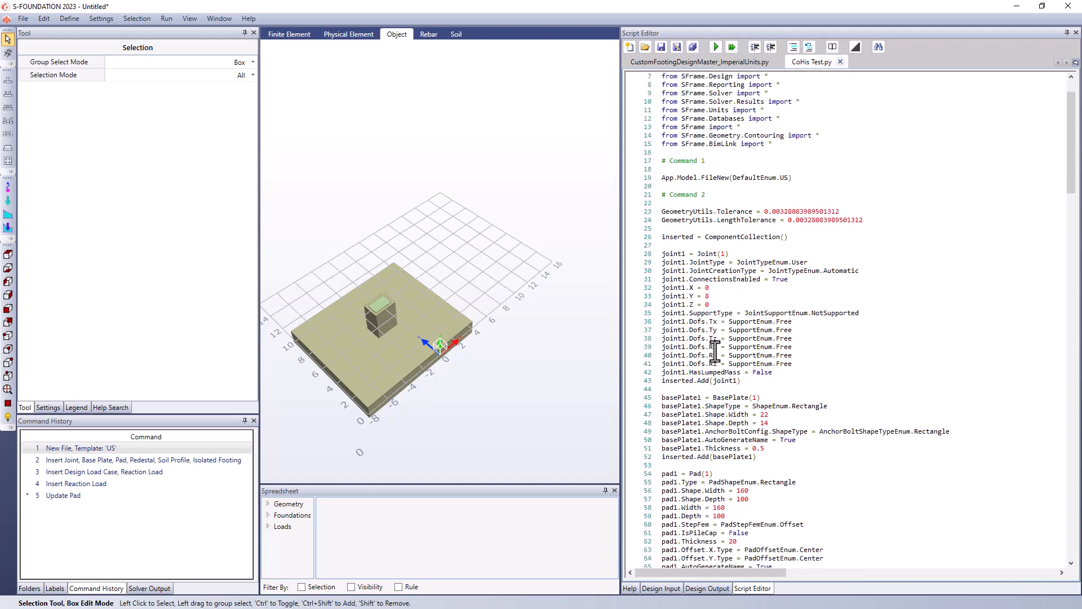
{"action": "scroll", "coordinate": [768, 389], "scroll_direction": "down", "scroll_amount": 8}
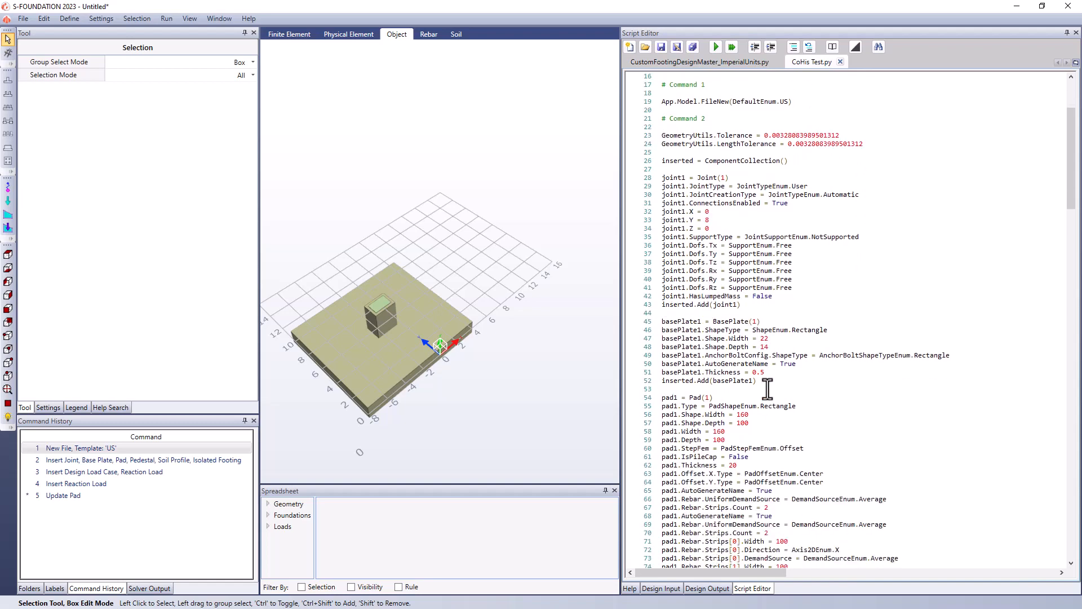
{"action": "scroll", "coordinate": [764, 428], "scroll_direction": "down", "scroll_amount": 7}
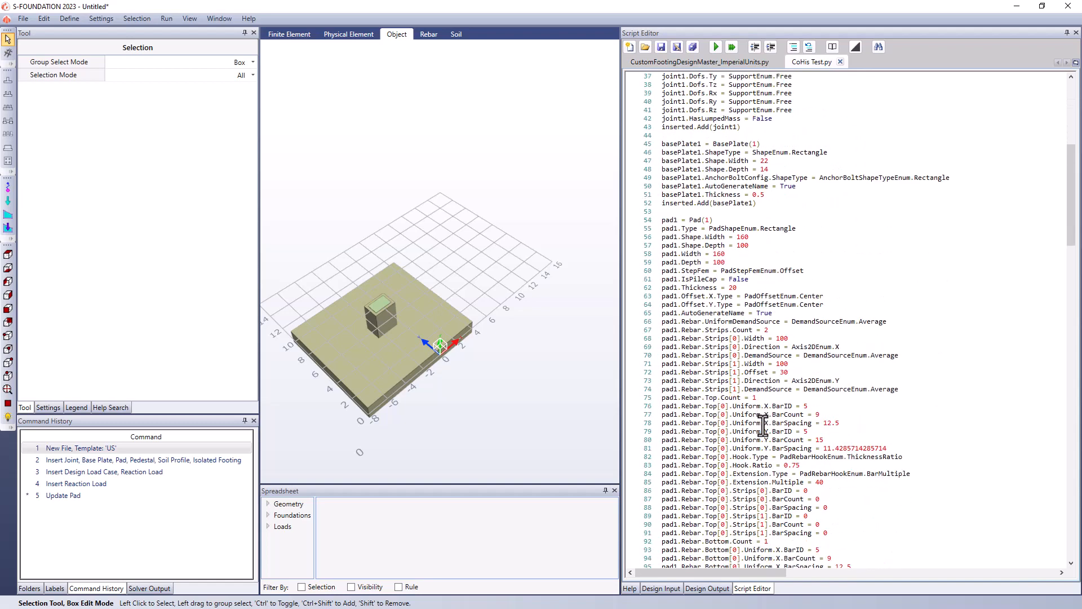
{"action": "scroll", "coordinate": [764, 433], "scroll_direction": "down", "scroll_amount": 15}
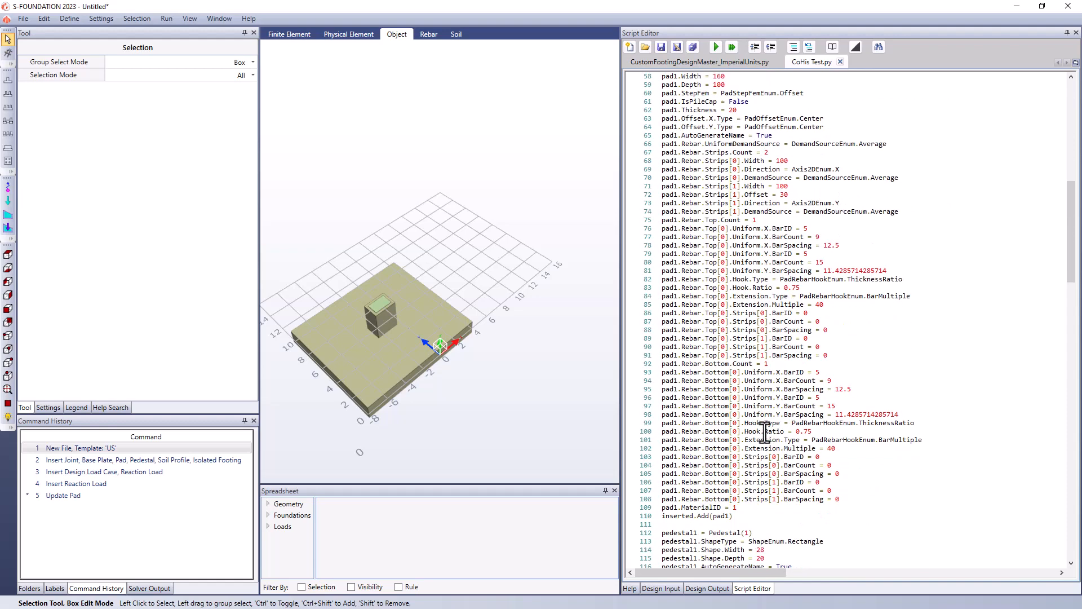
{"action": "scroll", "coordinate": [764, 433], "scroll_direction": "down", "scroll_amount": 12}
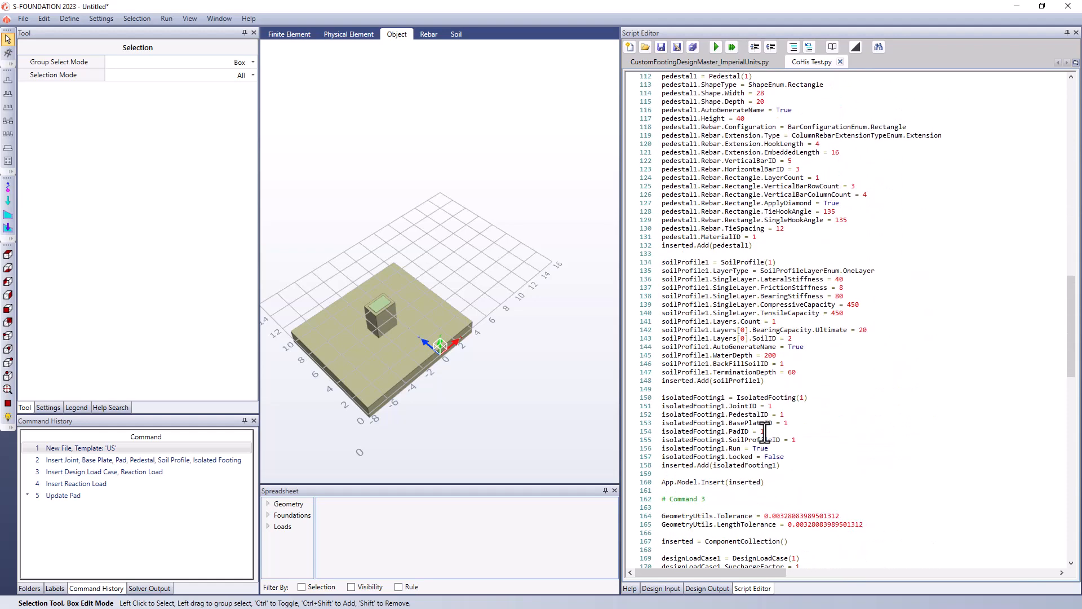
{"action": "scroll", "coordinate": [764, 433], "scroll_direction": "down", "scroll_amount": 1}
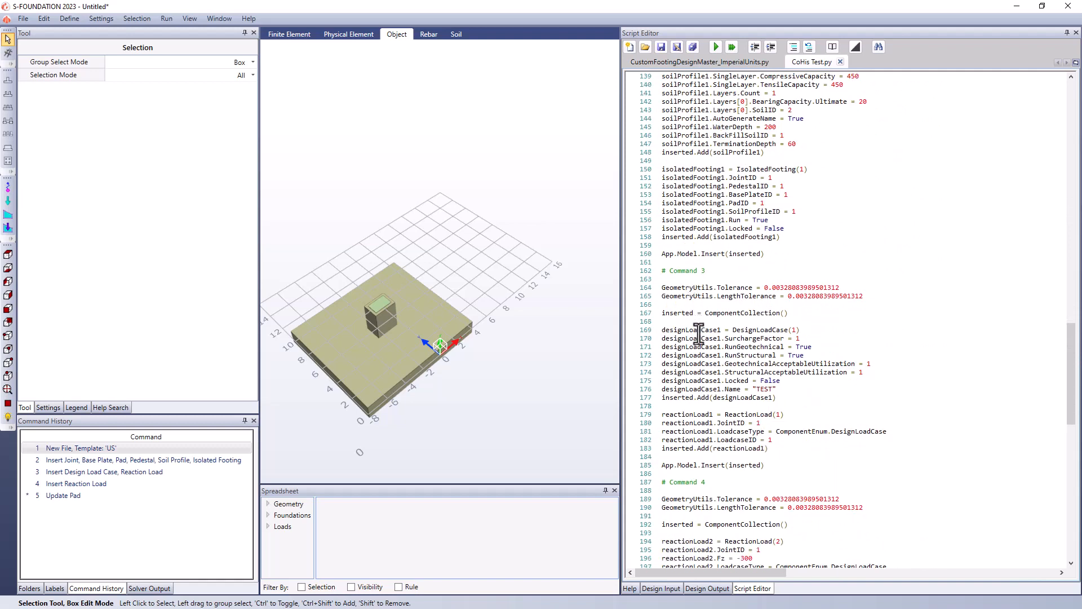
{"action": "scroll", "coordinate": [699, 333], "scroll_direction": "down", "scroll_amount": 1}
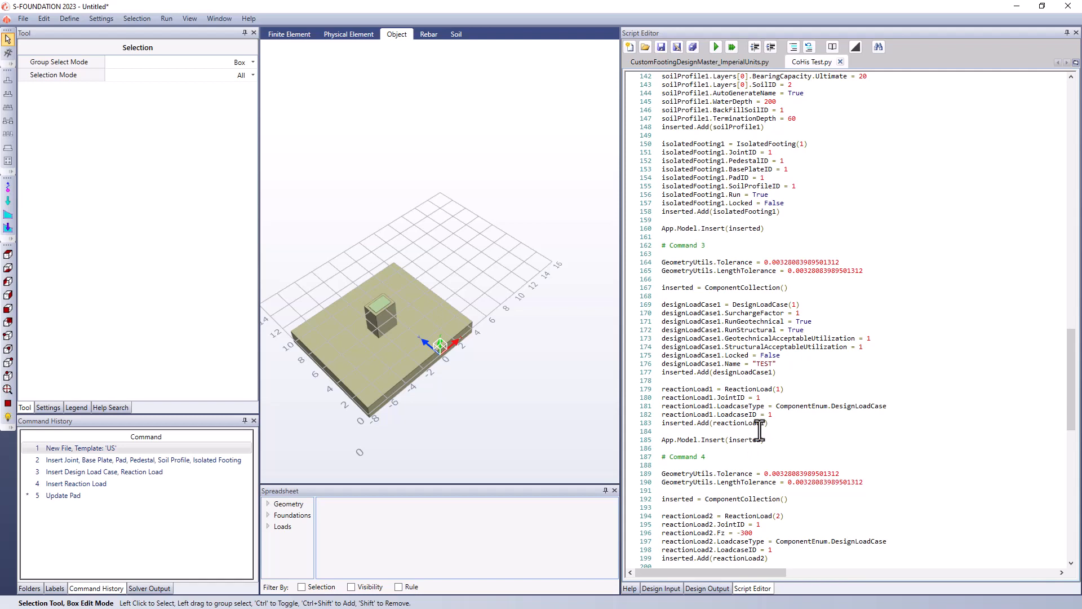
{"action": "scroll", "coordinate": [760, 431], "scroll_direction": "down", "scroll_amount": 2}
{"action": "scroll", "coordinate": [759, 432], "scroll_direction": "down", "scroll_amount": 2}
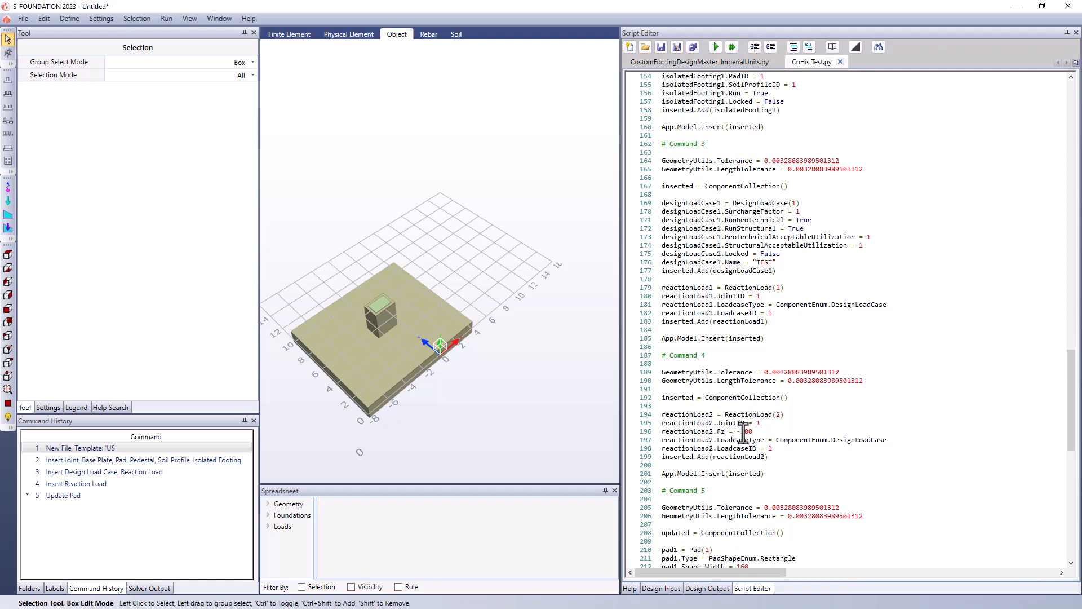
{"action": "scroll", "coordinate": [745, 432], "scroll_direction": "down", "scroll_amount": 6}
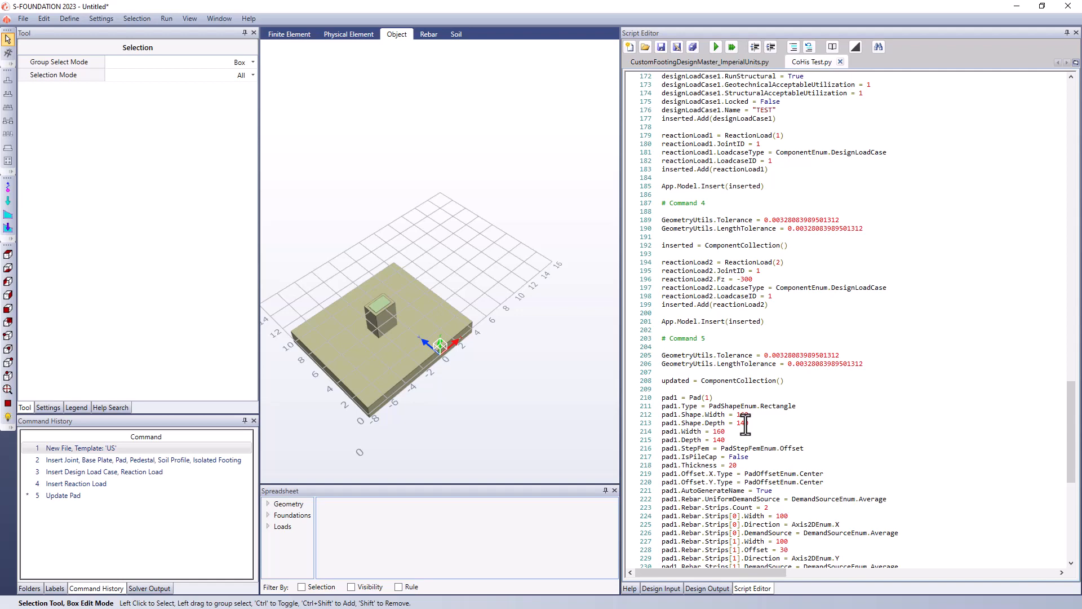
Step: Set joint1.X to 8 under Command 2 in the CoHis Test.py script
{"action": "scroll", "coordinate": [745, 424], "scroll_direction": "up", "scroll_amount": 14}
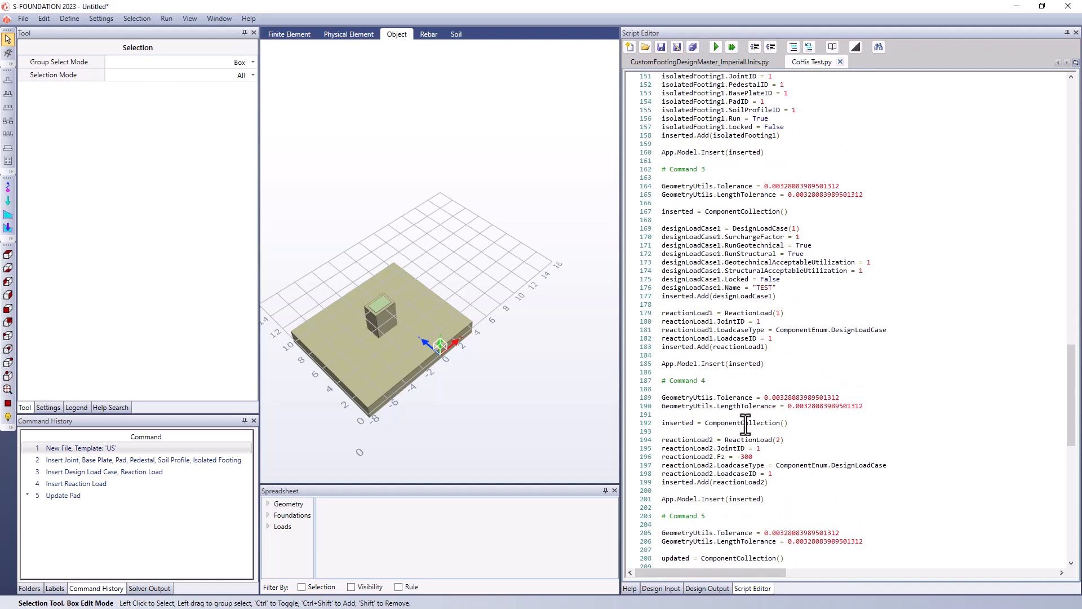
{"action": "scroll", "coordinate": [746, 424], "scroll_direction": "up", "scroll_amount": 16}
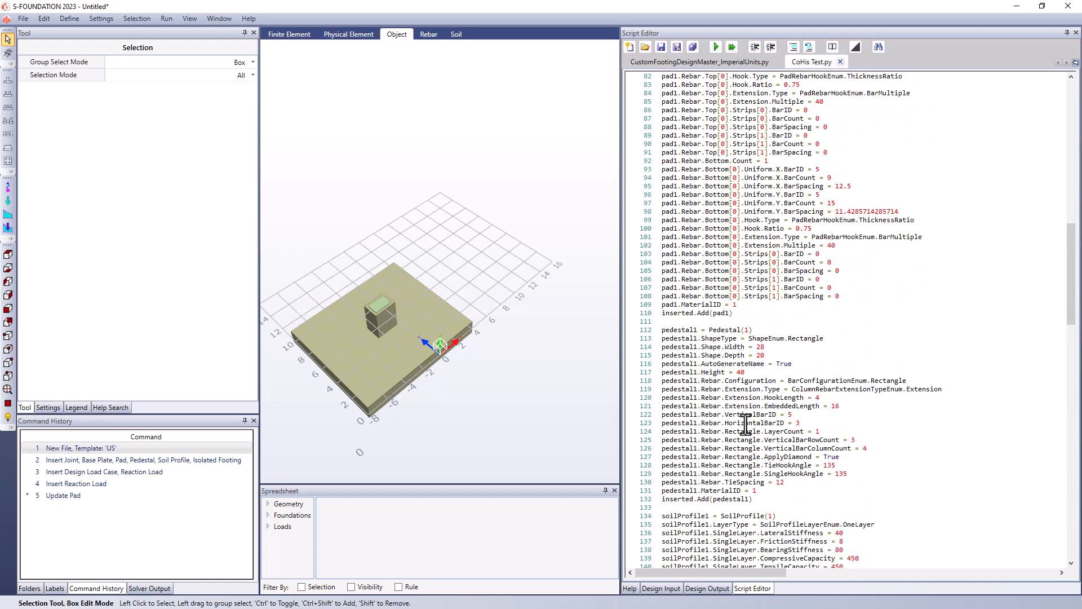
{"action": "scroll", "coordinate": [746, 424], "scroll_direction": "up", "scroll_amount": 16}
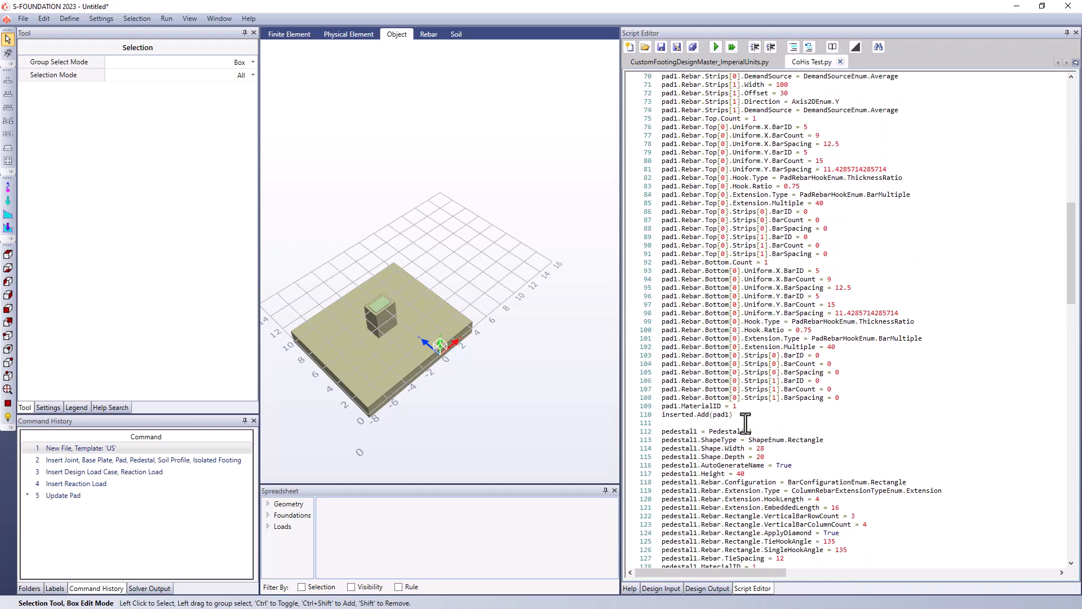
{"action": "scroll", "coordinate": [746, 424], "scroll_direction": "up", "scroll_amount": 9}
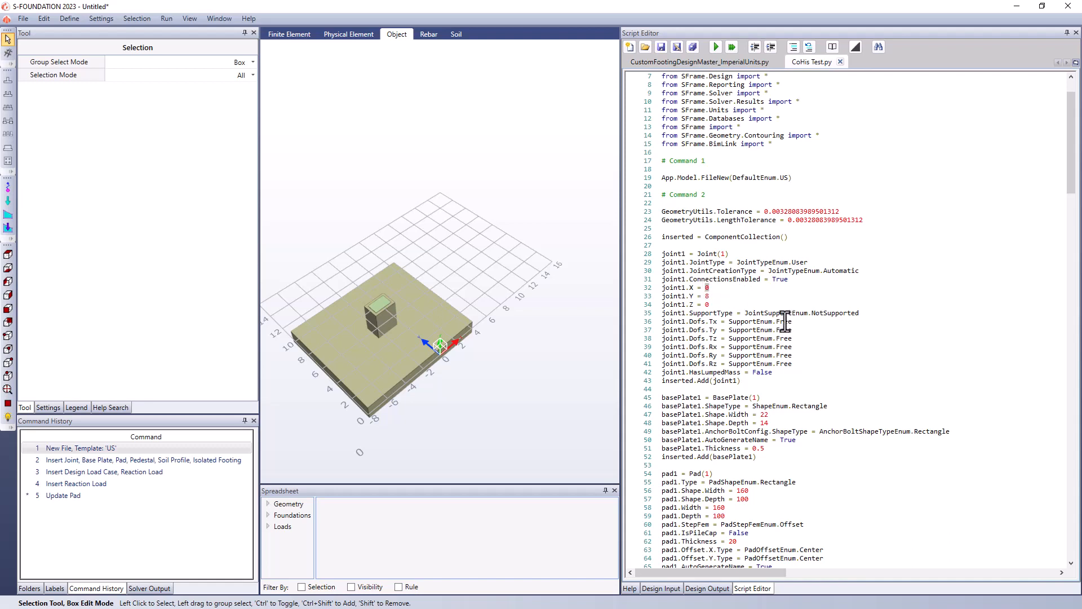
{"action": "type", "text": "8"}
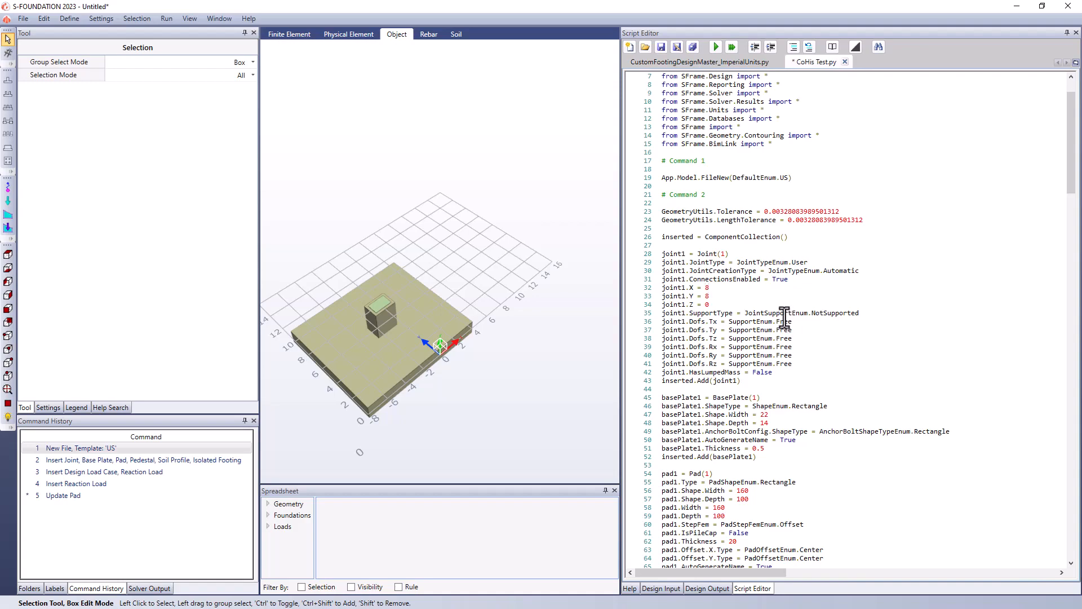
Step: Set reactionLoad2.Fz to -400 under Command 4 in the CoHis Test.py script
{"action": "scroll", "coordinate": [784, 318], "scroll_direction": "down", "scroll_amount": 20}
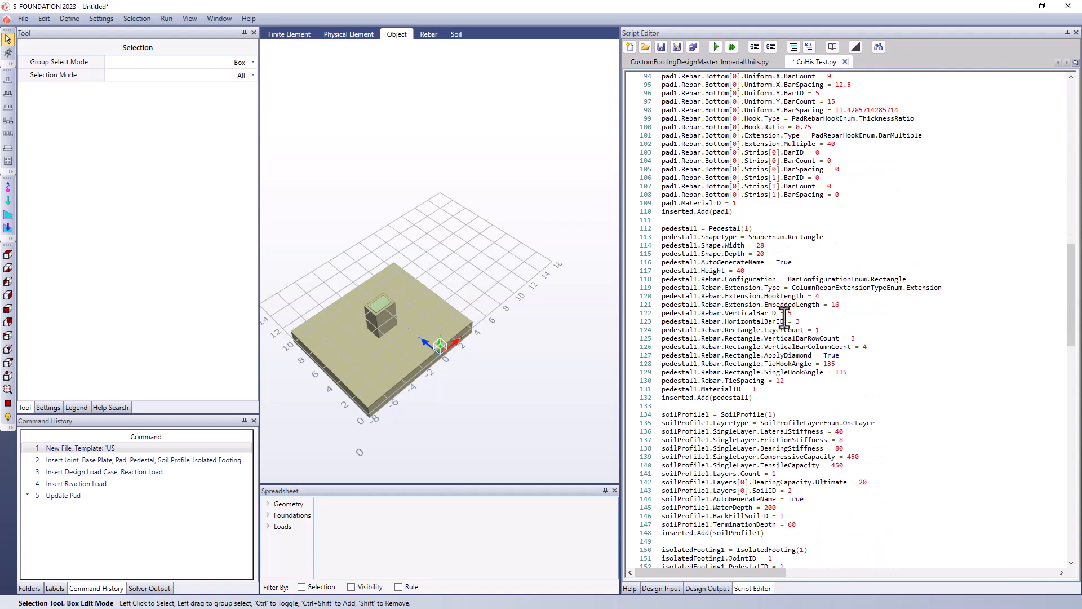
{"action": "scroll", "coordinate": [780, 327], "scroll_direction": "down", "scroll_amount": 6}
{"action": "scroll", "coordinate": [779, 330], "scroll_direction": "down", "scroll_amount": 7}
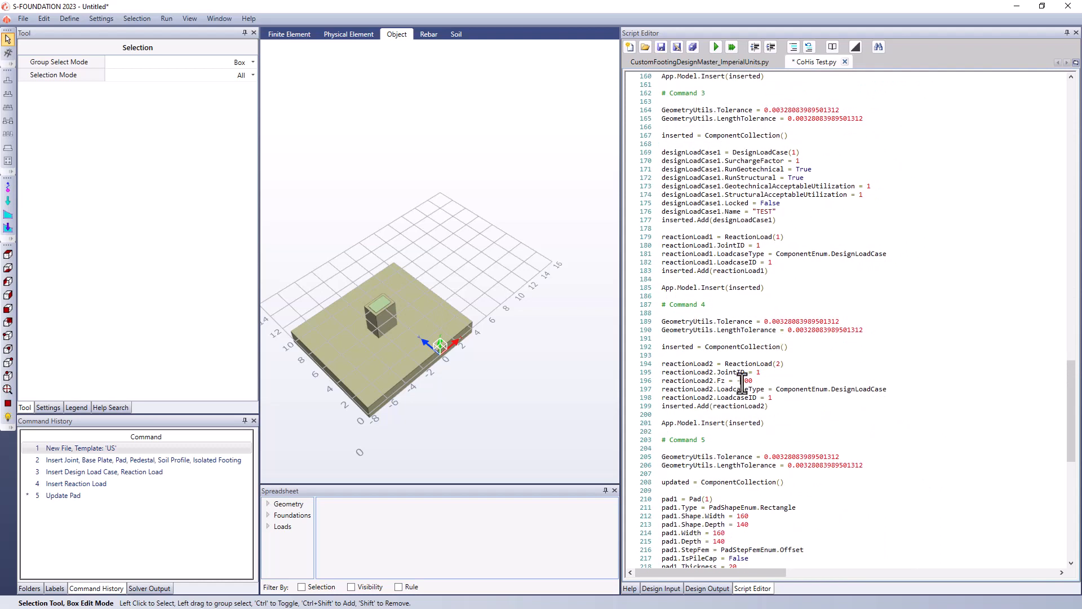
{"action": "left_click", "coordinate": [742, 381]}
{"action": "type", "text": "4"}
Step: Run the edited script without saving the project and turn on the Fz label for reaction loads
{"action": "left_click", "coordinate": [715, 47]}
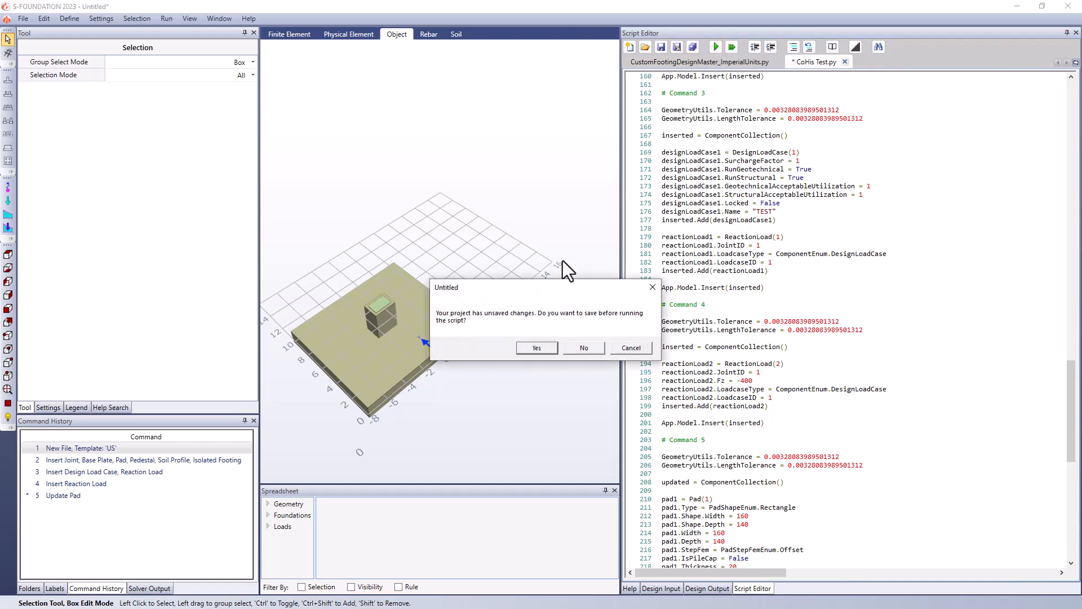
{"action": "left_click", "coordinate": [584, 349]}
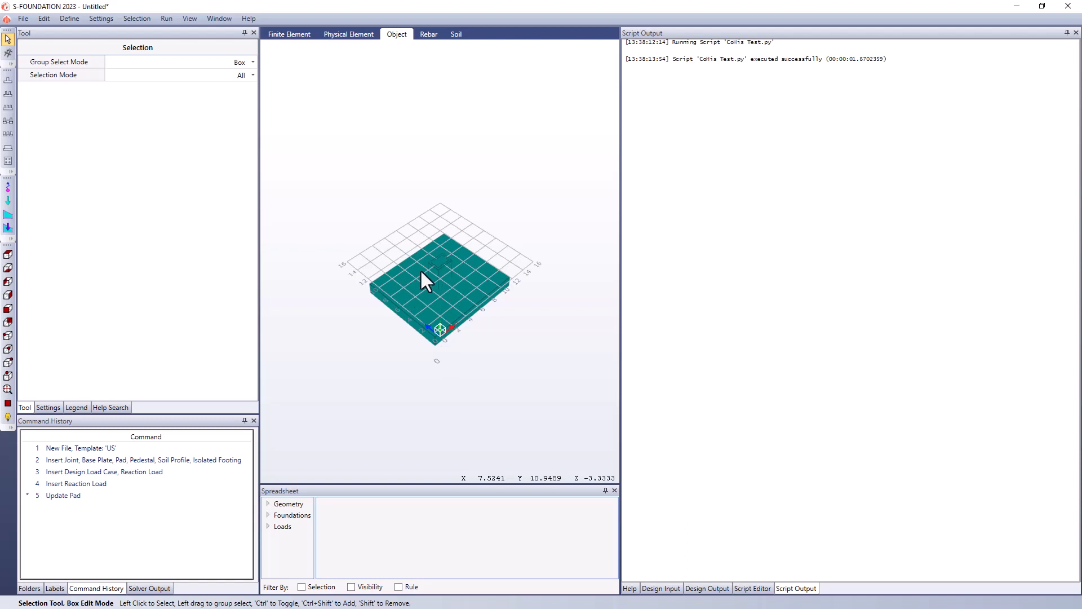
{"action": "left_click", "coordinate": [8, 199]}
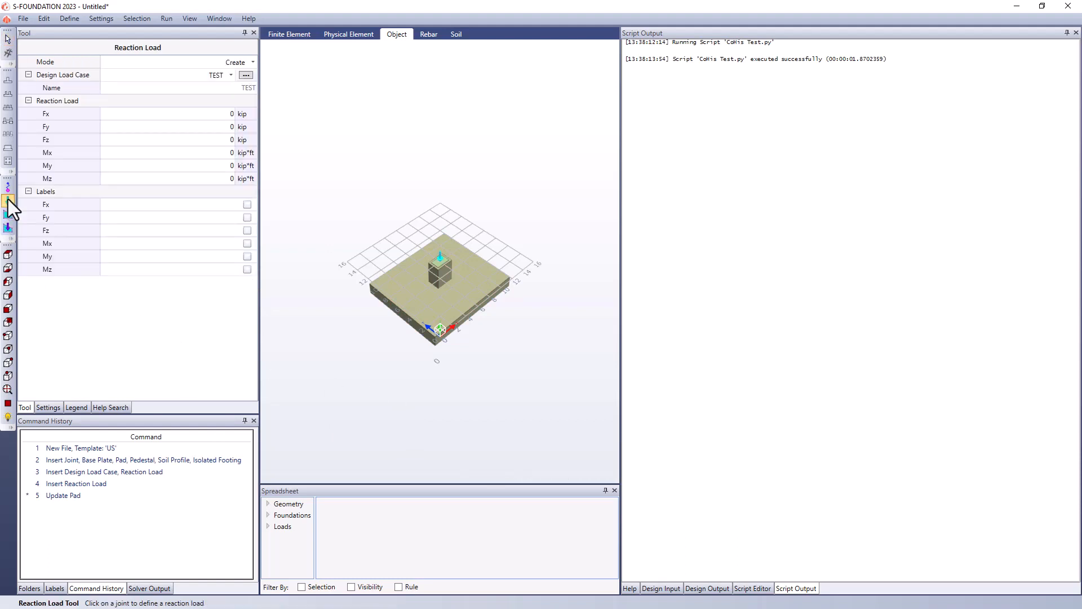
{"action": "left_click", "coordinate": [247, 230]}
Step: Set the concrete code to EC2 04 (UK) in the design input settings
{"action": "left_click", "coordinate": [665, 588]}
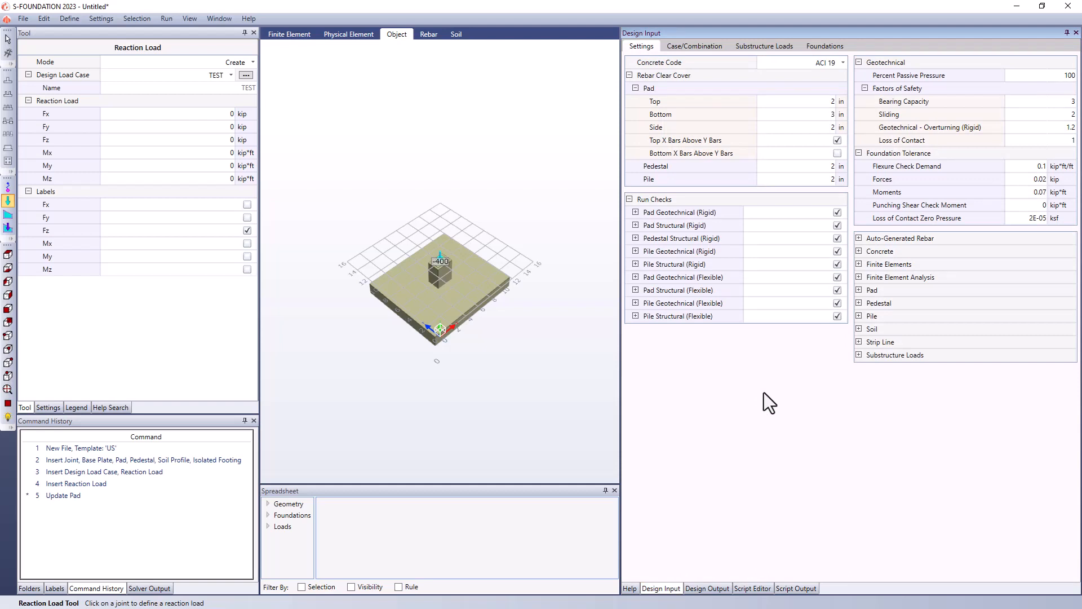
{"action": "left_click", "coordinate": [844, 64]}
{"action": "left_click", "coordinate": [833, 120]}
Step: Set the footing's finite element sizes to 1.5 ft for the pad and 0.5 ft for the pedestal
{"action": "left_click", "coordinate": [860, 265]}
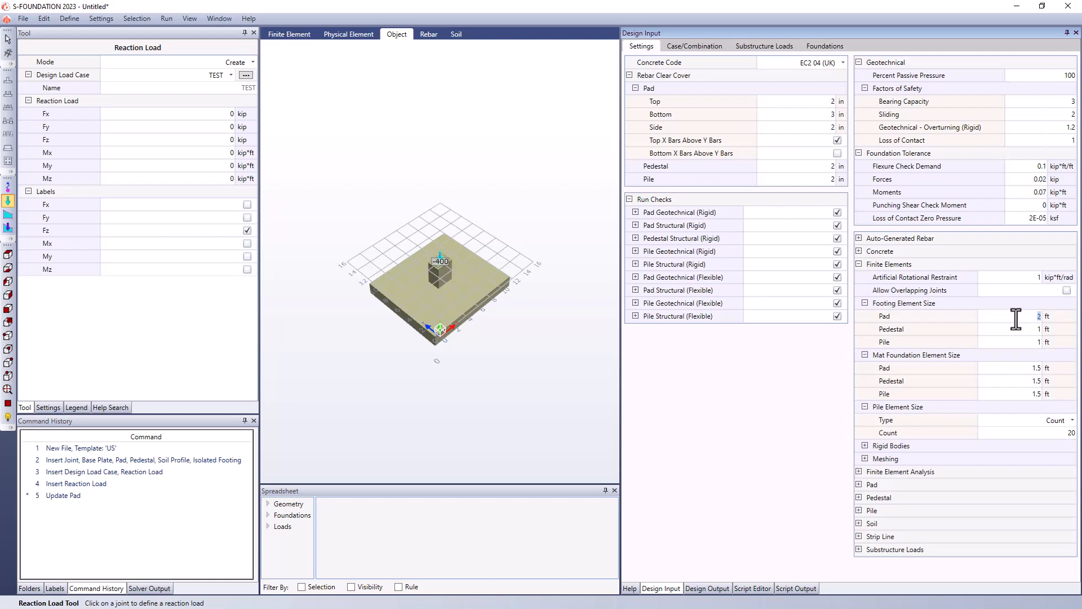
{"action": "type", "text": "1.5"}
{"action": "left_click", "coordinate": [1026, 328]}
{"action": "double_click", "coordinate": [1026, 329]}
{"action": "key", "text": "BackSpace"}
{"action": "double_click", "coordinate": [1025, 323]}
{"action": "left_click", "coordinate": [1023, 326]}
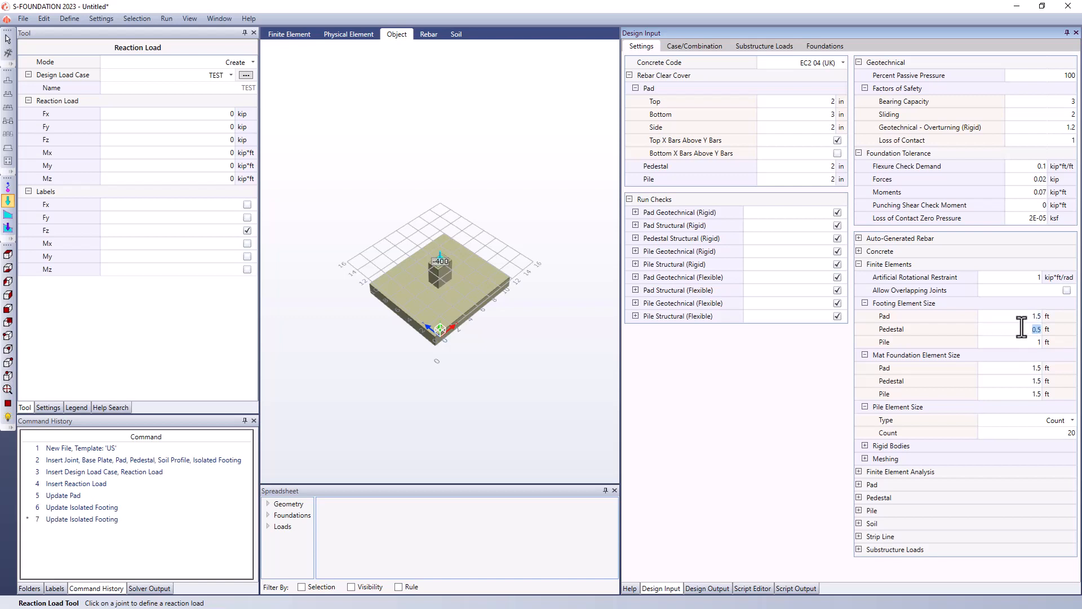
{"action": "left_click", "coordinate": [1023, 326]}
Step: Export the command history from the last Update Isolated Footing entry as CoHis Test2.py and review the script through Command 7
{"action": "right_click", "coordinate": [110, 512]}
{"action": "left_click", "coordinate": [103, 520]}
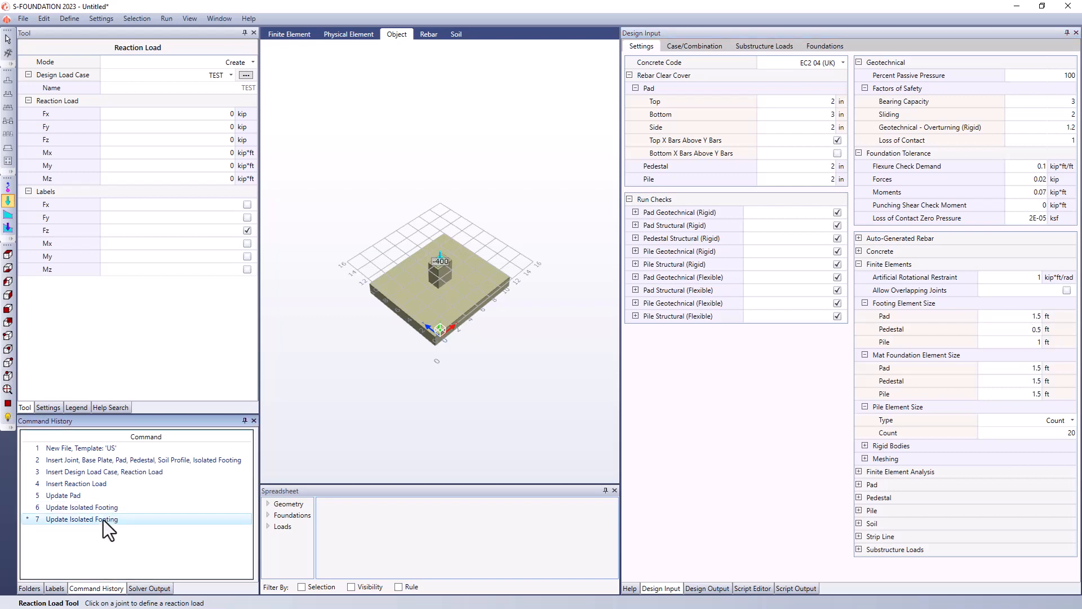
{"action": "right_click", "coordinate": [103, 520]}
{"action": "left_click", "coordinate": [113, 526]}
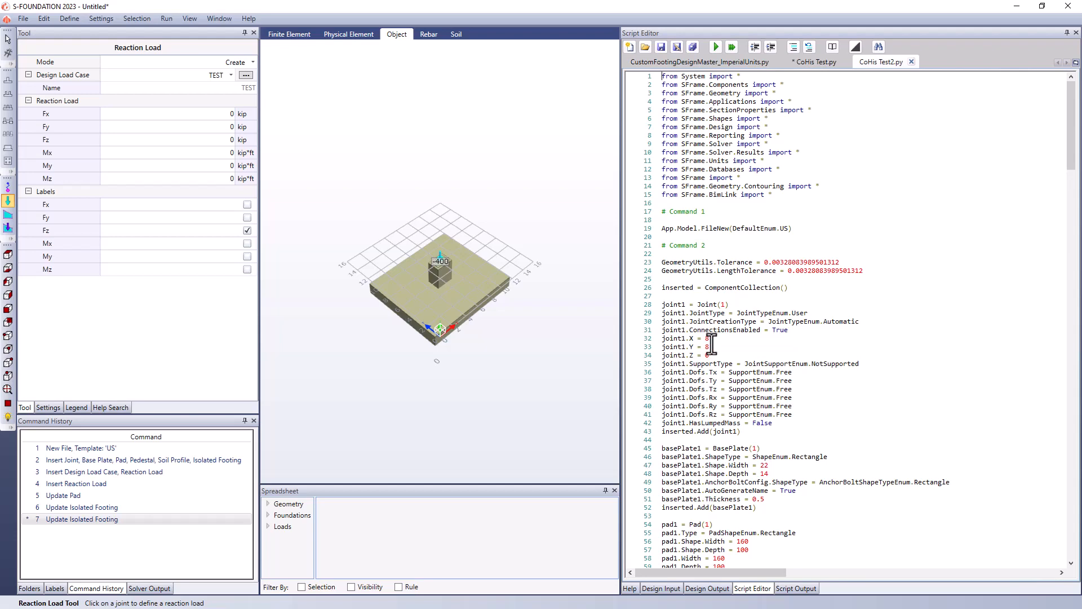
{"action": "scroll", "coordinate": [712, 343], "scroll_direction": "down", "scroll_amount": 20}
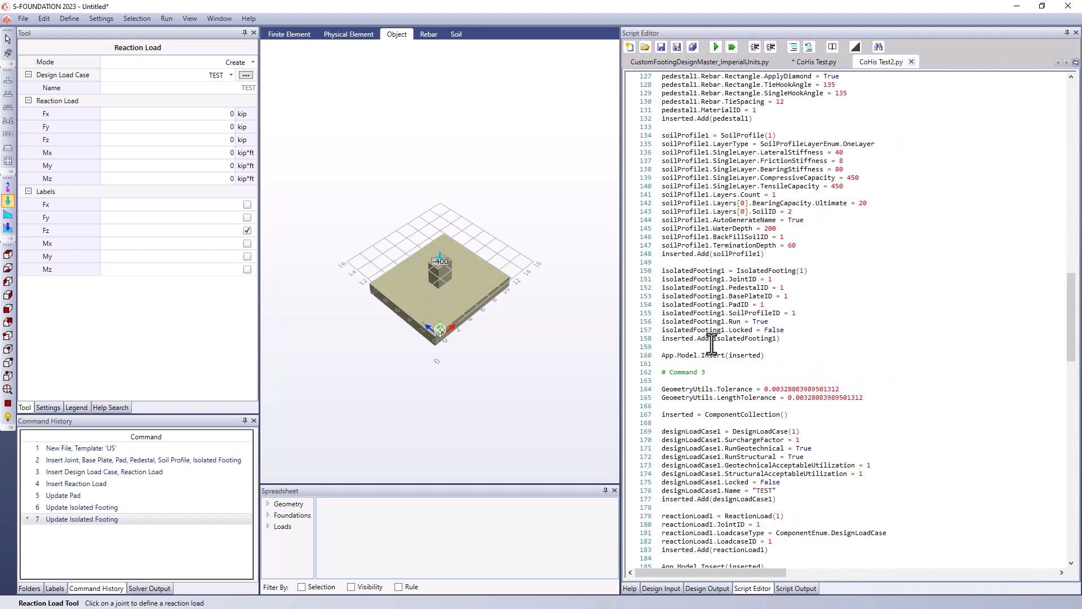
{"action": "scroll", "coordinate": [712, 343], "scroll_direction": "down", "scroll_amount": 20}
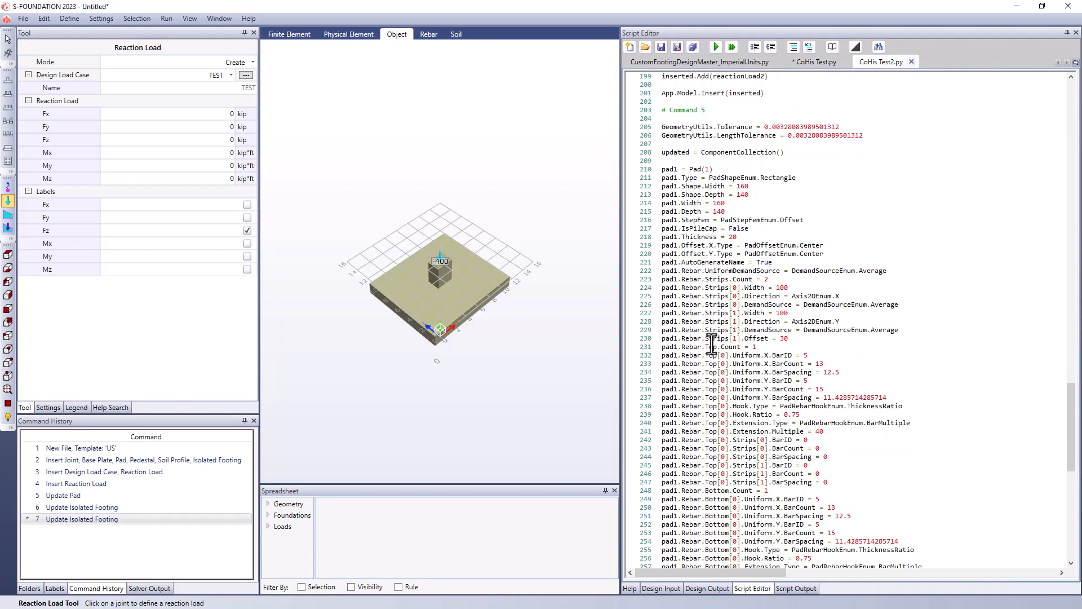
{"action": "scroll", "coordinate": [712, 343], "scroll_direction": "down", "scroll_amount": 15}
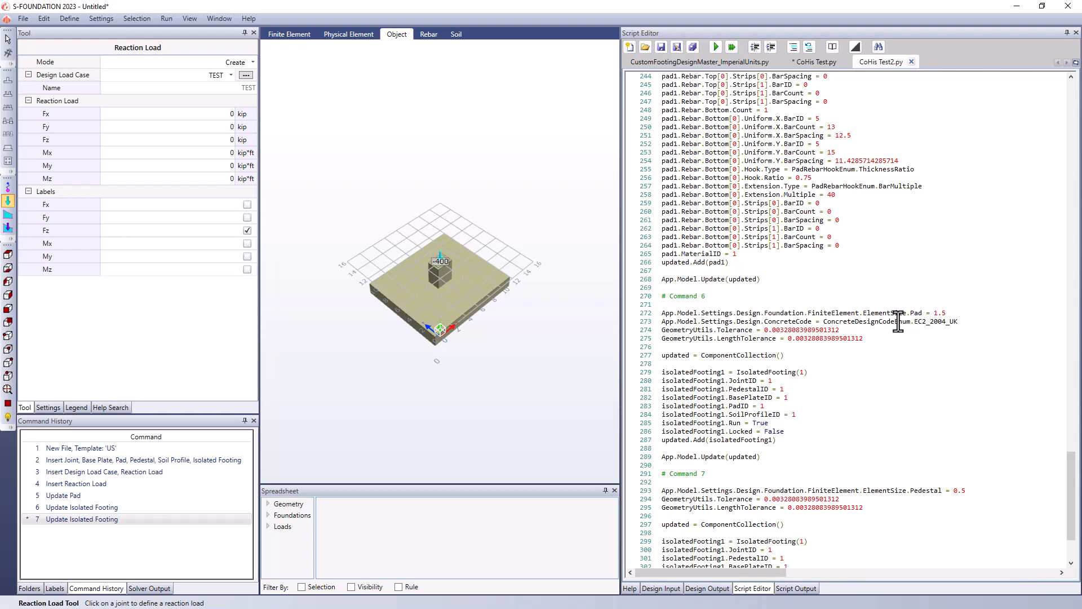
{"action": "scroll", "coordinate": [898, 321], "scroll_direction": "down", "scroll_amount": 4}
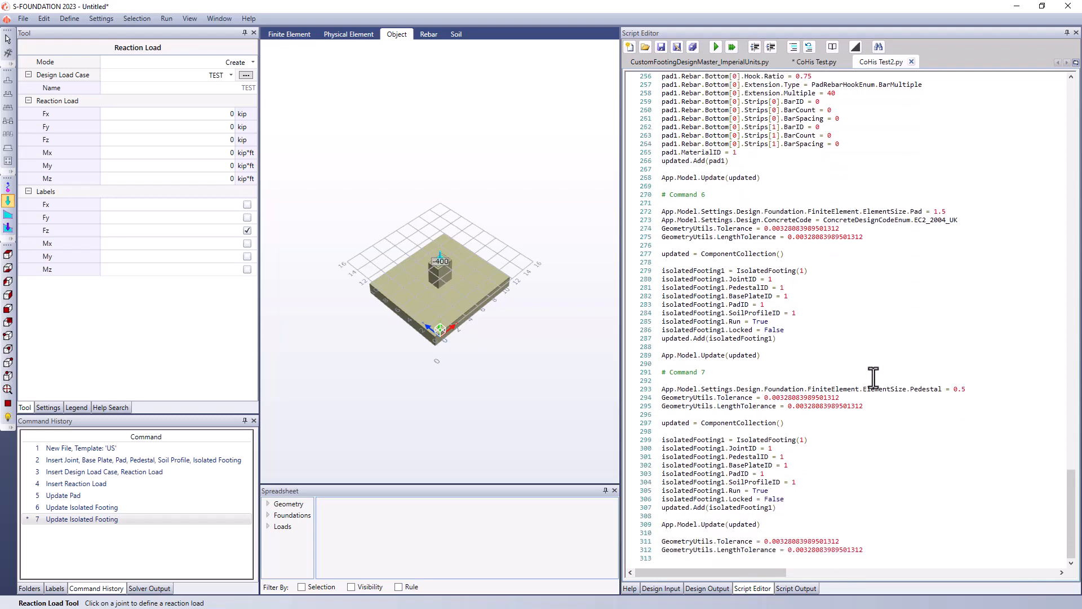